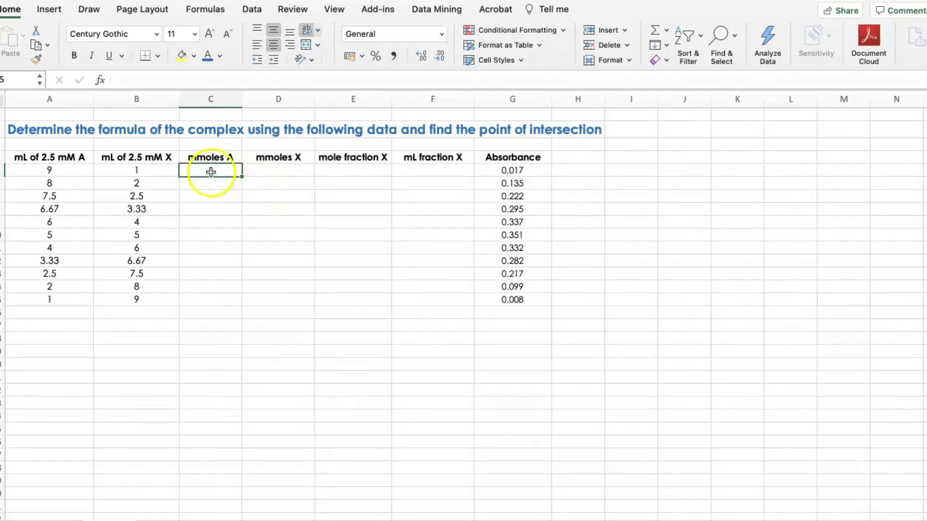
# Step: Enter =2.5*A5 in C5 and fill the mmoles A column down to row 15
pyautogui.write('=2.5*')
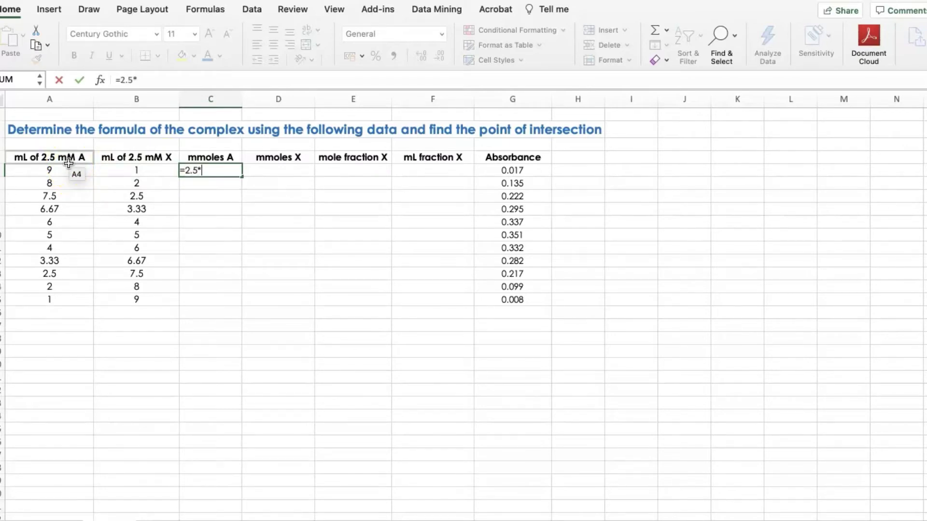
pyautogui.click(39, 169)
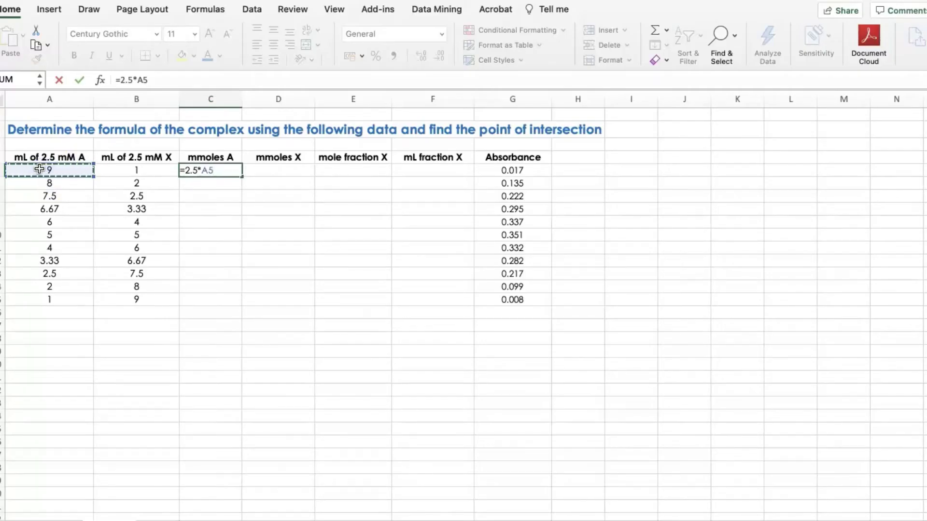
pyautogui.press('Return')
pyautogui.click(211, 171)
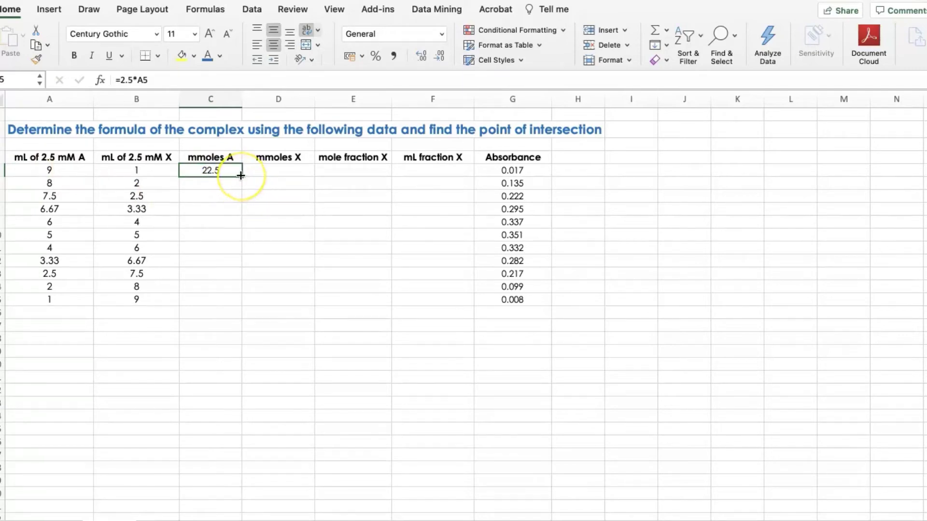
pyautogui.moveTo(241, 175); pyautogui.dragTo(235, 308)
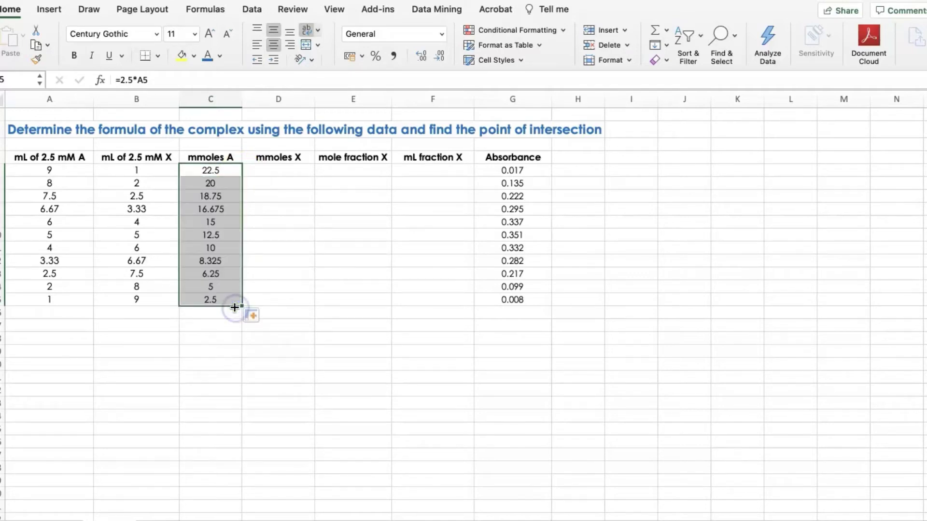
# Step: Enter =2.5*B5 in D5 and fill the mmoles X column down to row 15
pyautogui.click(277, 171)
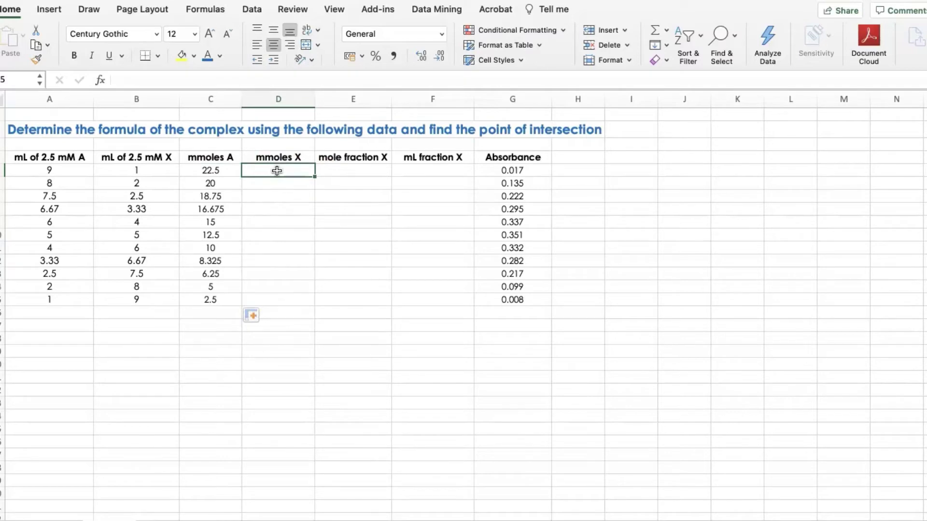
pyautogui.write('=')
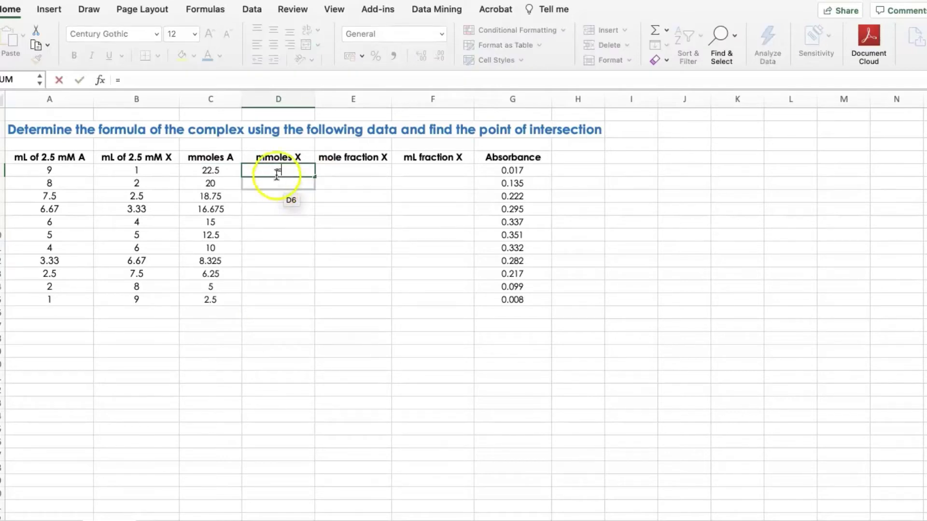
pyautogui.write('2')
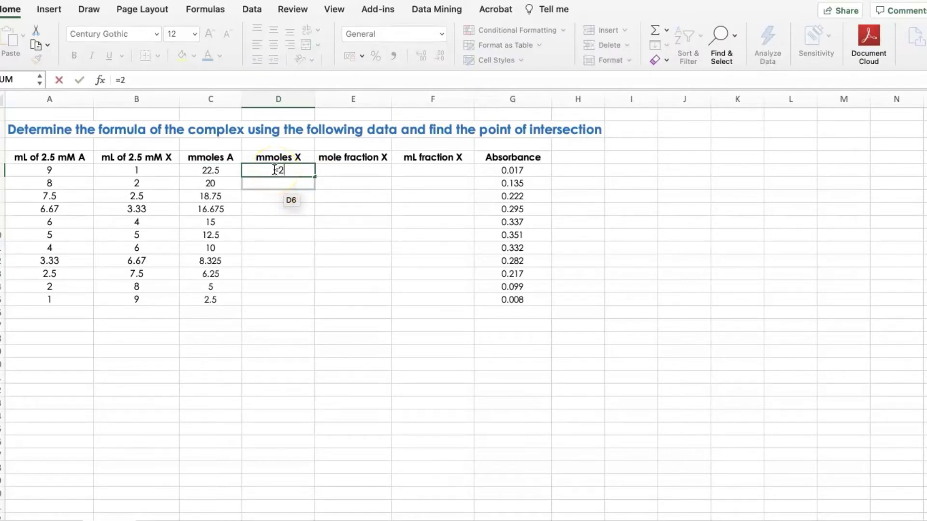
pyautogui.write('.5*')
pyautogui.click(137, 171)
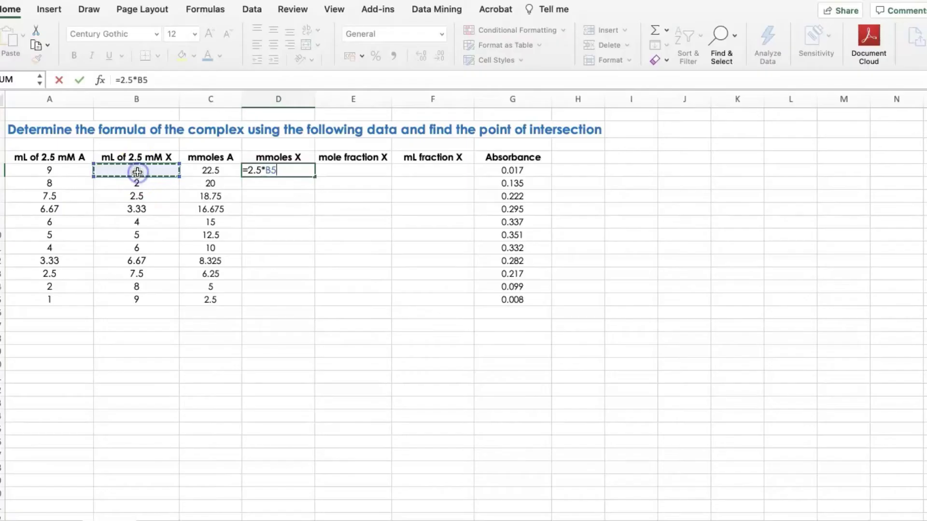
pyautogui.press('Return')
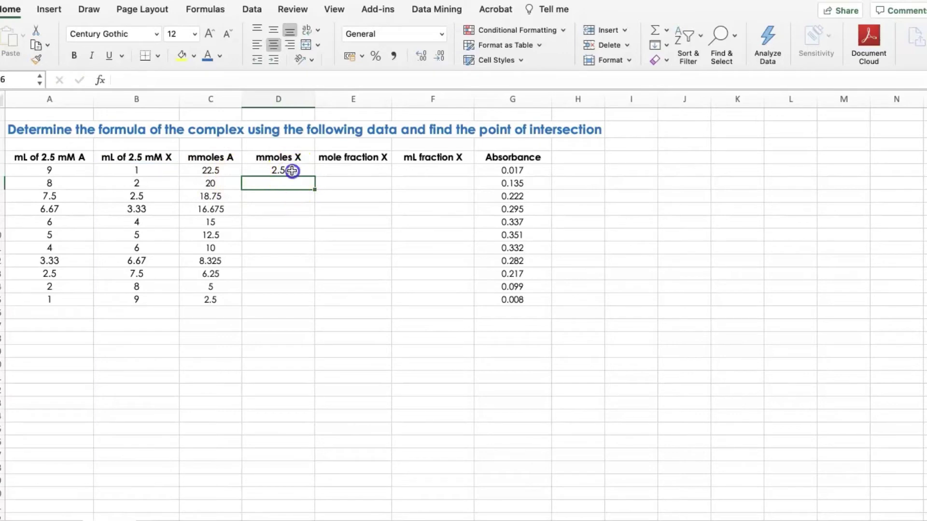
pyautogui.click(292, 172)
pyautogui.moveTo(314, 176); pyautogui.dragTo(302, 309)
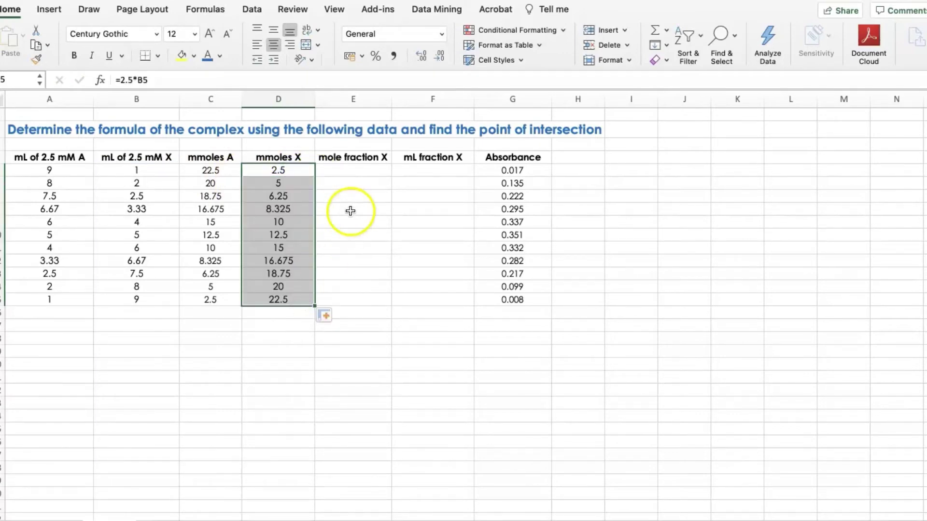
pyautogui.click(343, 174)
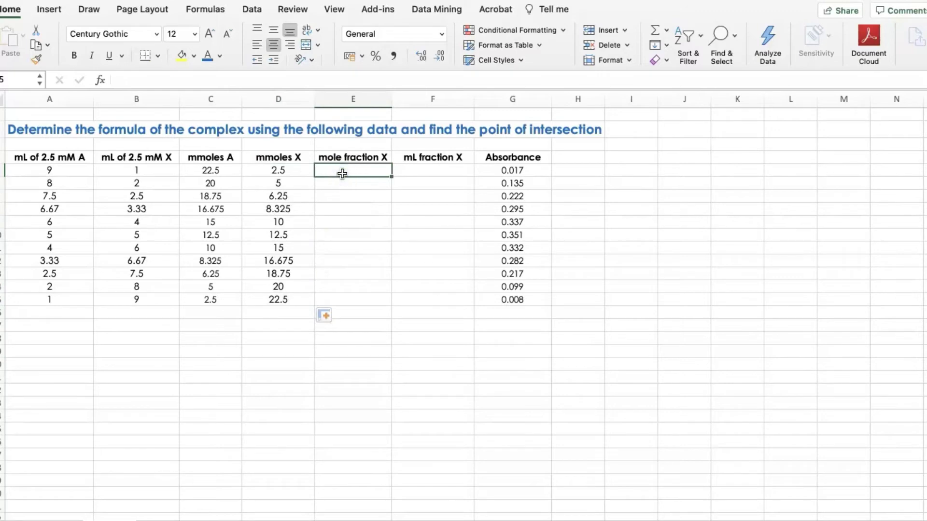
# Step: Enter =D5/(D5+C5) in E5 and fill mole fraction X down to row 15
pyautogui.write('=')
pyautogui.click(287, 171)
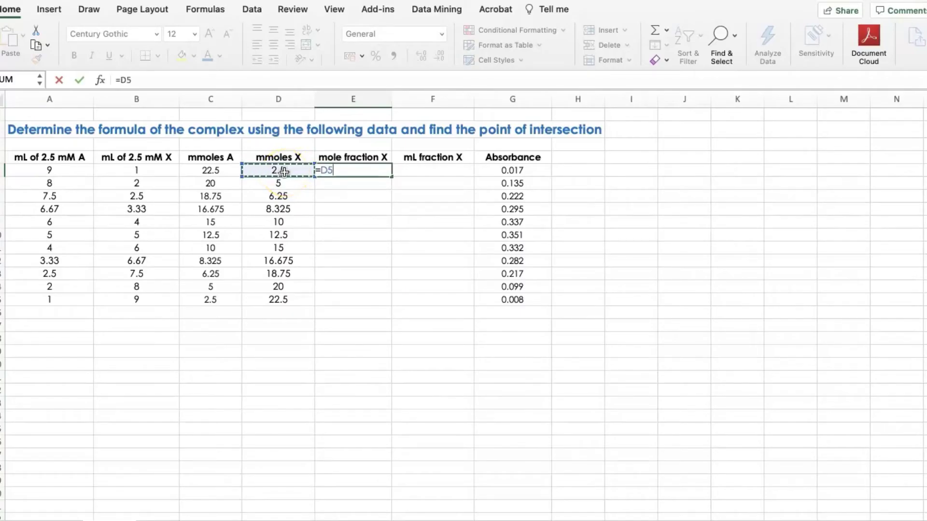
pyautogui.write('/(')
pyautogui.click(284, 172)
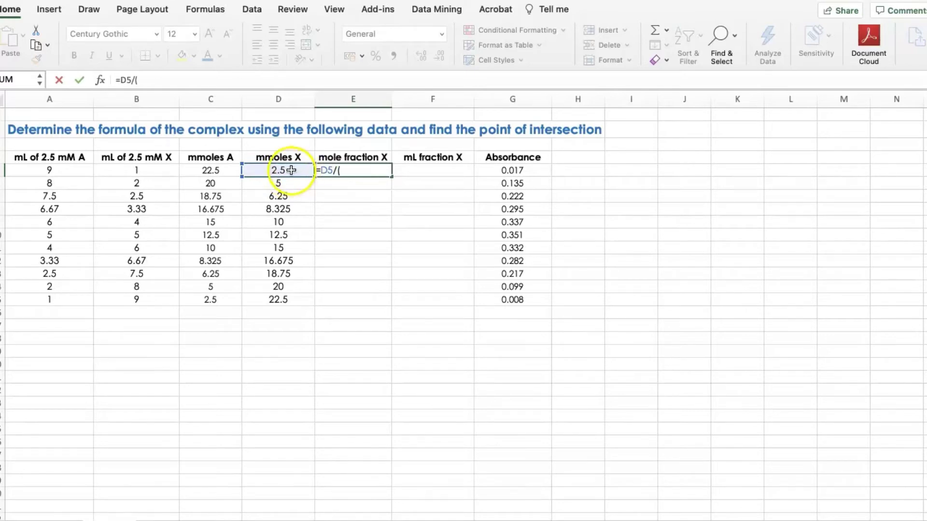
pyautogui.write('+')
pyautogui.click(208, 171)
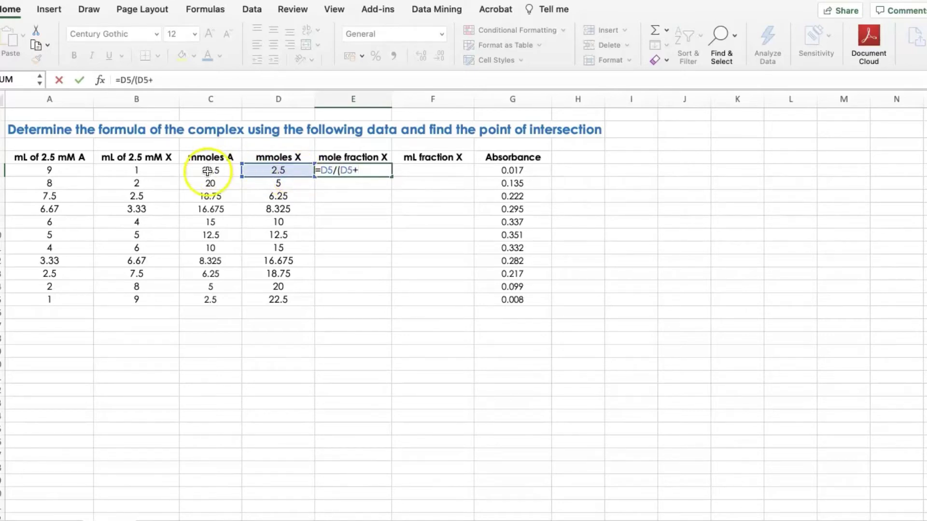
pyautogui.write(')')
pyautogui.press('Return')
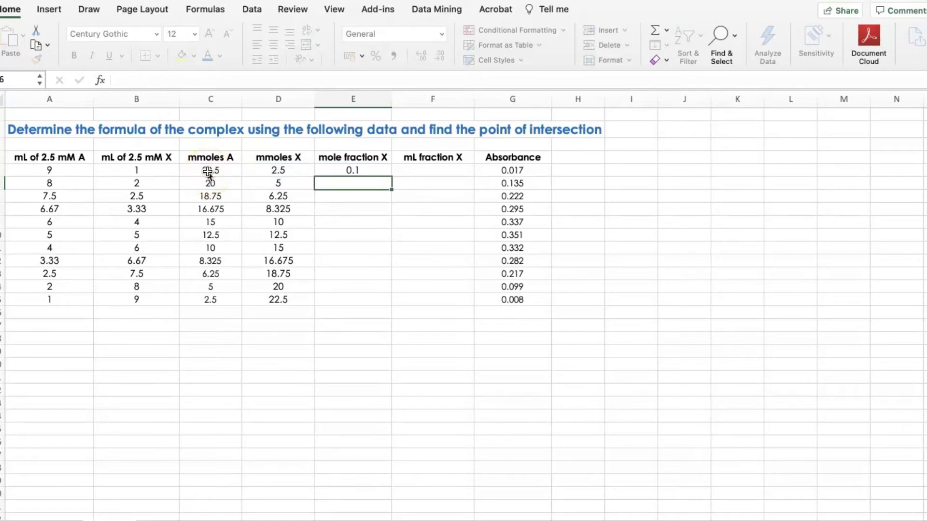
pyautogui.click(348, 173)
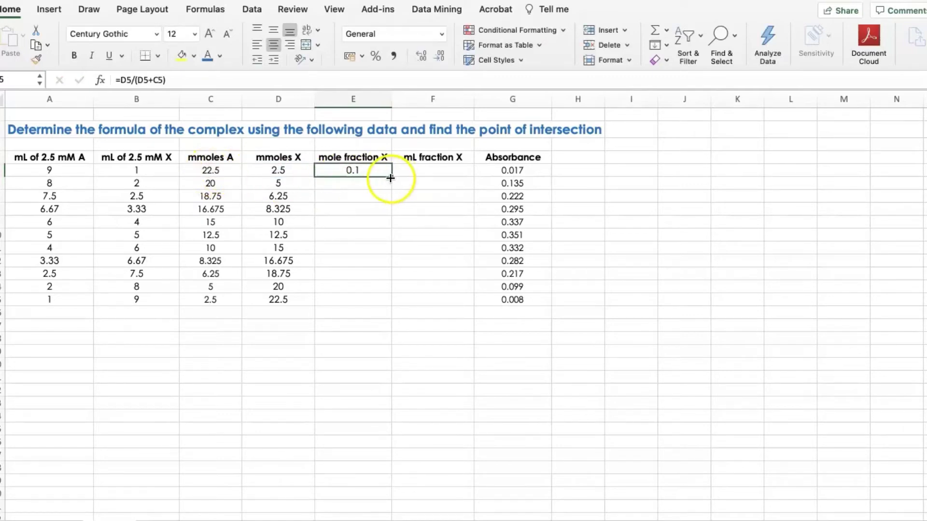
pyautogui.moveTo(389, 178); pyautogui.dragTo(385, 305)
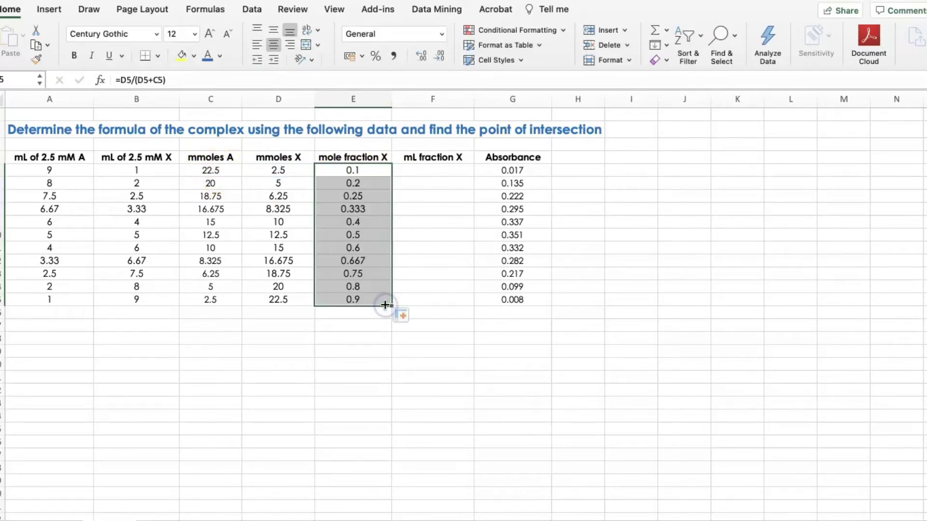
# Step: Enter =B5/(B5+A5) in F5, fill mL fraction X to row 15, and label it X-axis
pyautogui.click(426, 169)
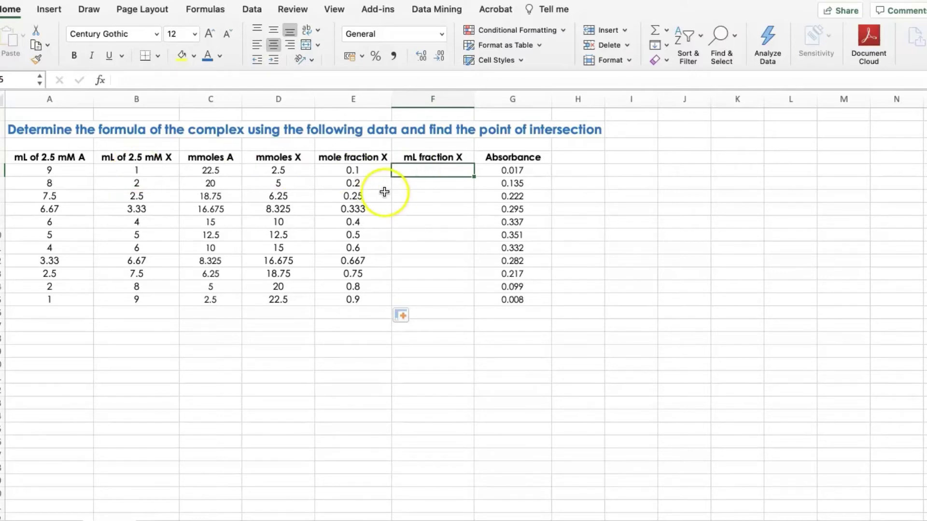
pyautogui.write('=')
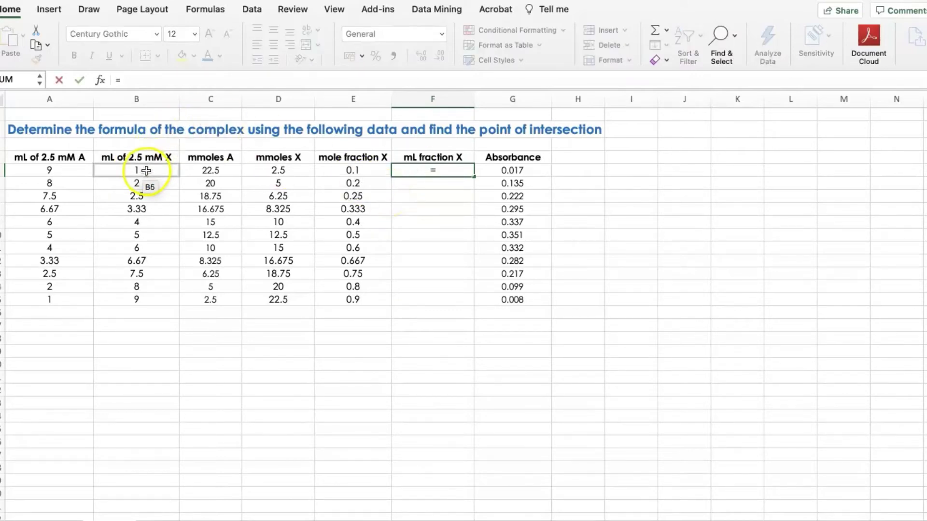
pyautogui.click(146, 170)
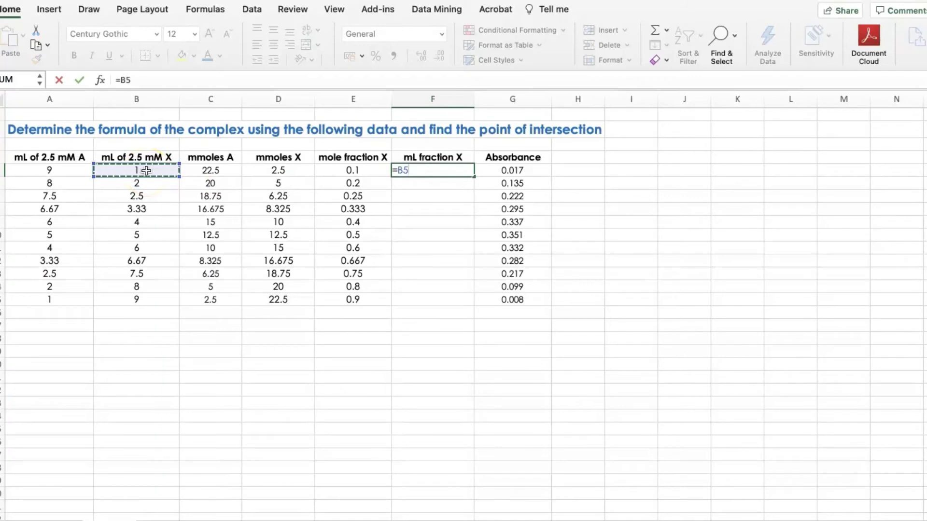
pyautogui.write('/(')
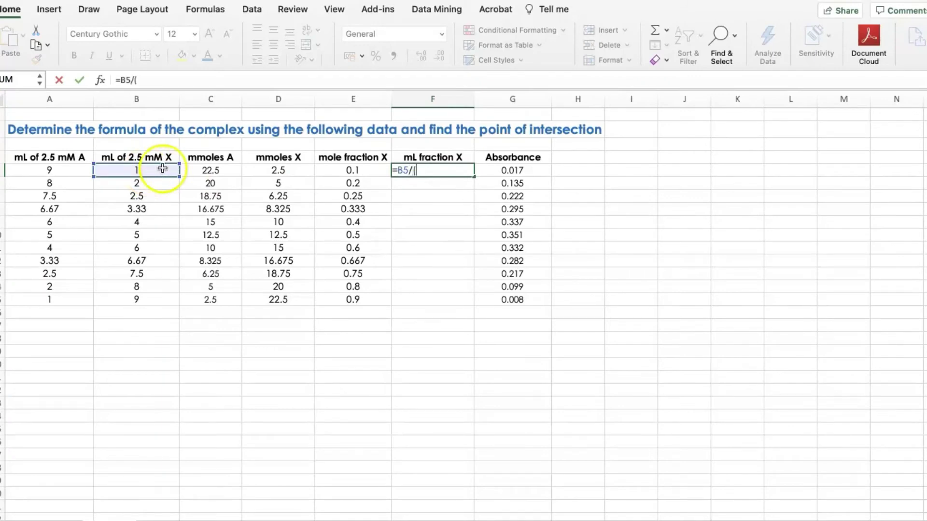
pyautogui.click(147, 171)
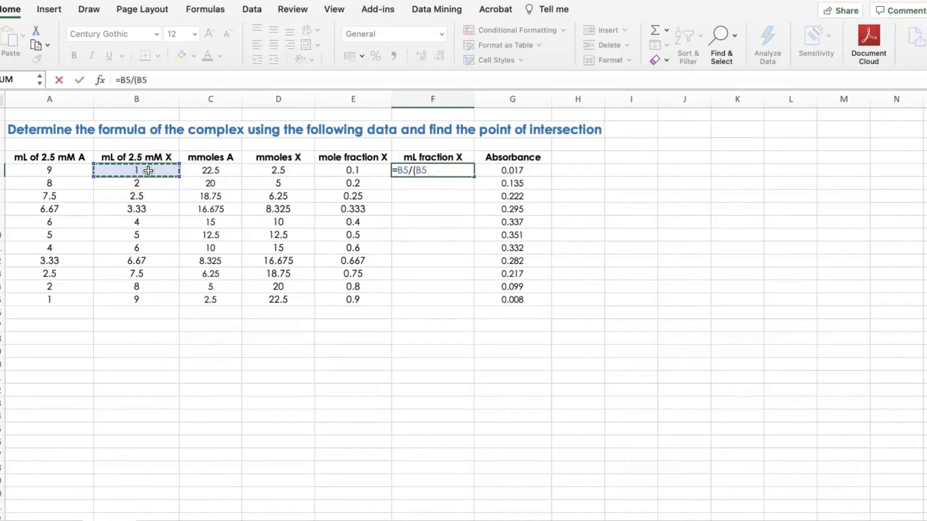
pyautogui.write('+')
pyautogui.click(87, 170)
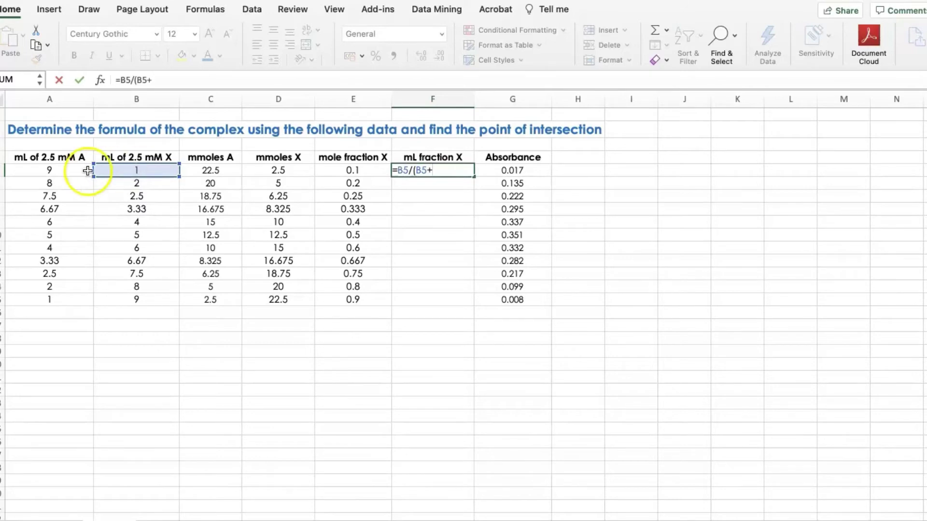
pyautogui.click(54, 170)
pyautogui.write(')')
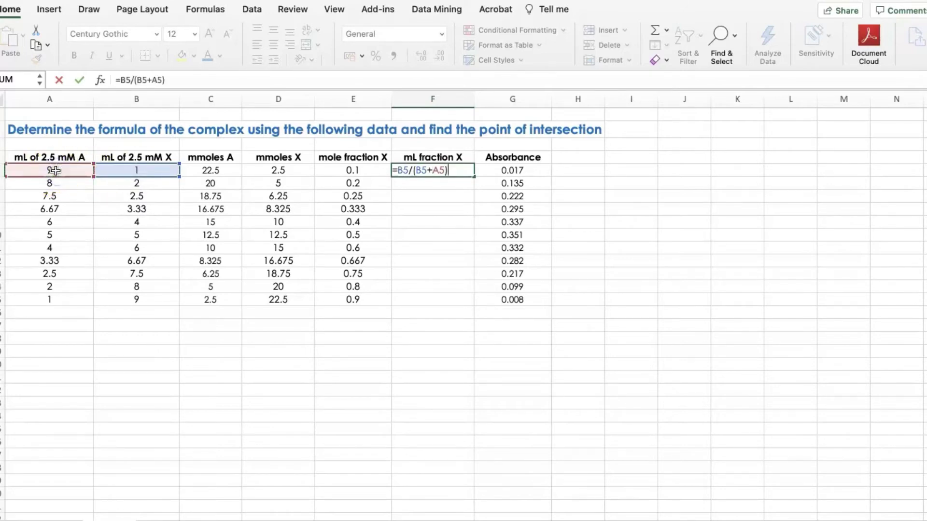
pyautogui.press('Return')
pyautogui.click(452, 174)
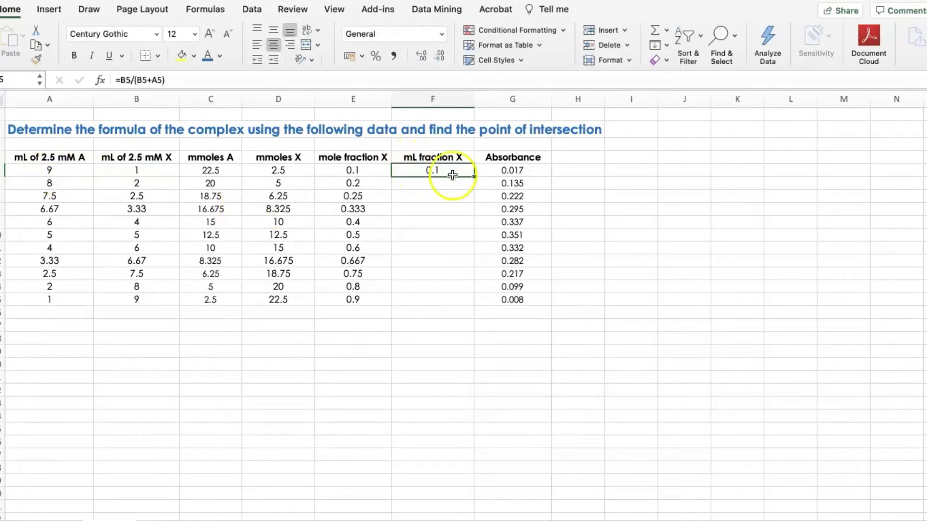
pyautogui.moveTo(474, 177); pyautogui.dragTo(467, 305)
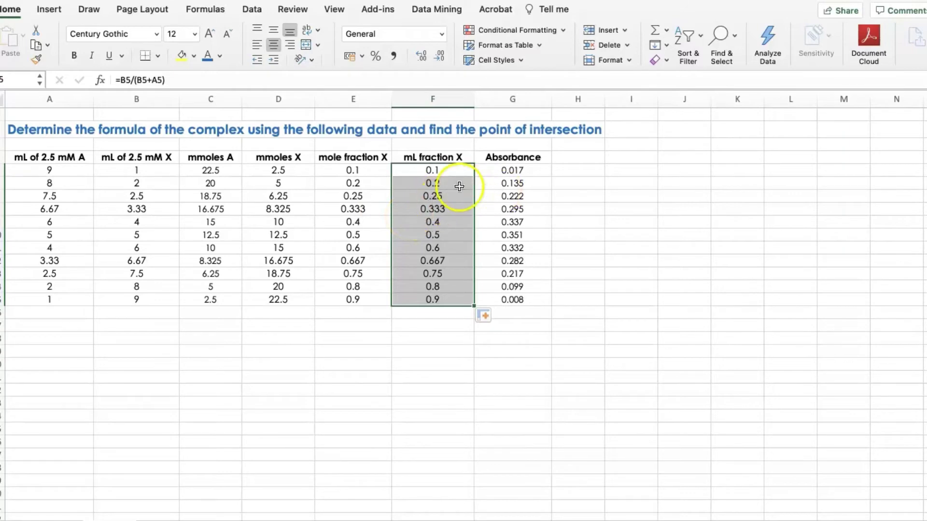
pyautogui.moveTo(456, 166); pyautogui.dragTo(488, 301)
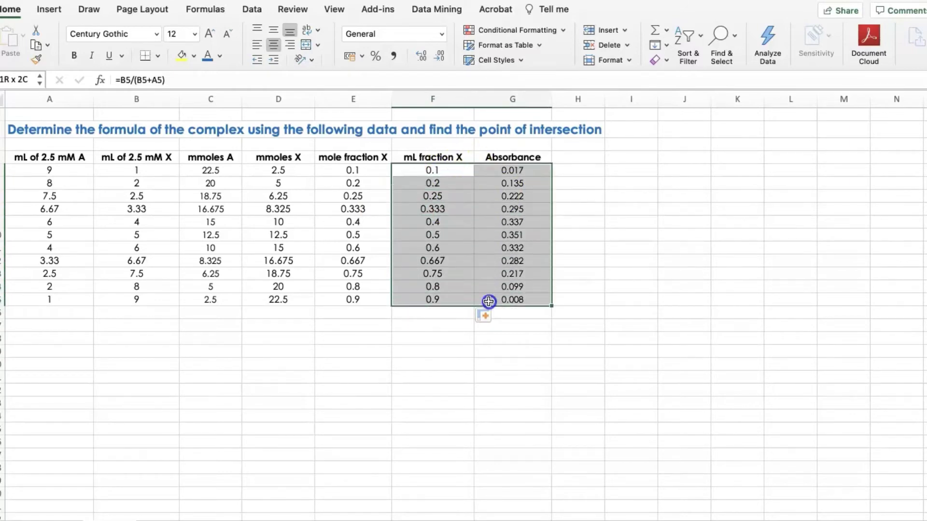
pyautogui.click(428, 141)
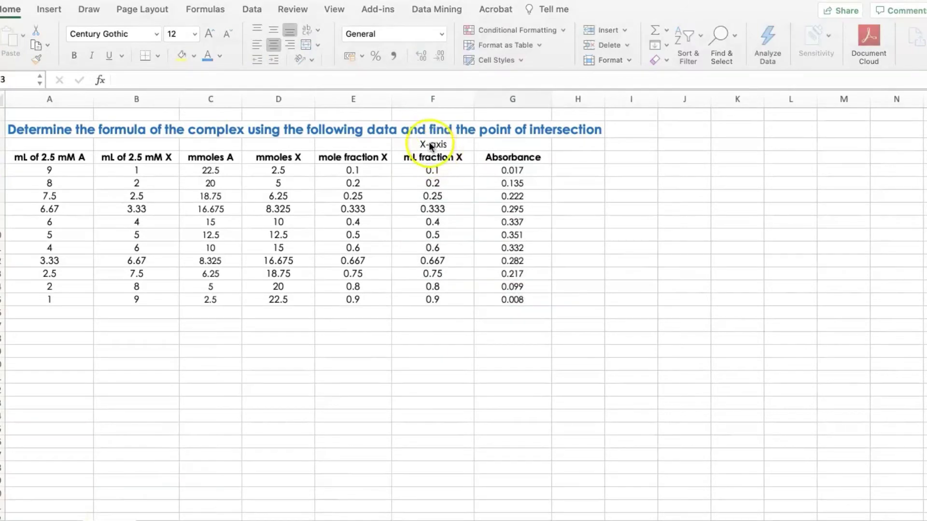
# Step: Label the Absorbance column 'Y-axis' in G3
pyautogui.click(498, 141)
pyautogui.write('Y-axis')
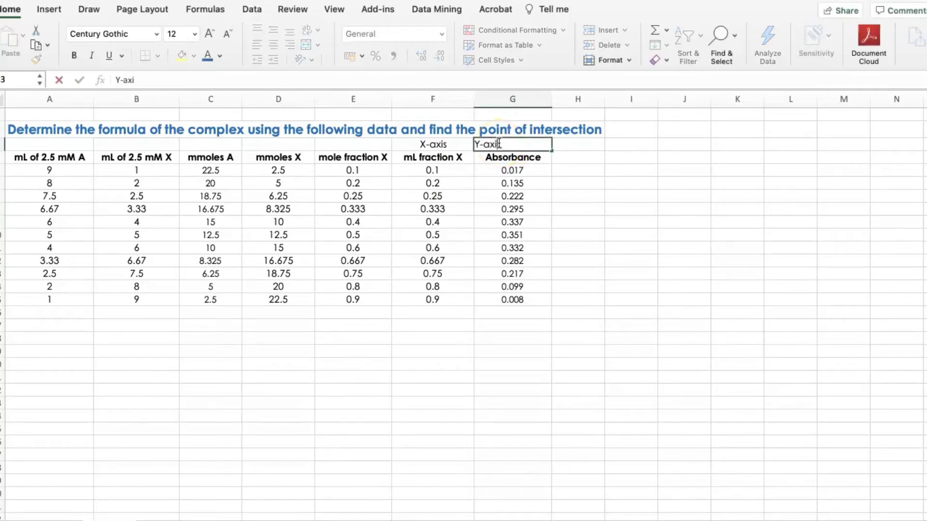
pyautogui.press('Return')
# Step: Insert a Scatter with Smooth Lines and Markers chart of F4:G15 beside the table
pyautogui.moveTo(430, 172); pyautogui.dragTo(492, 299)
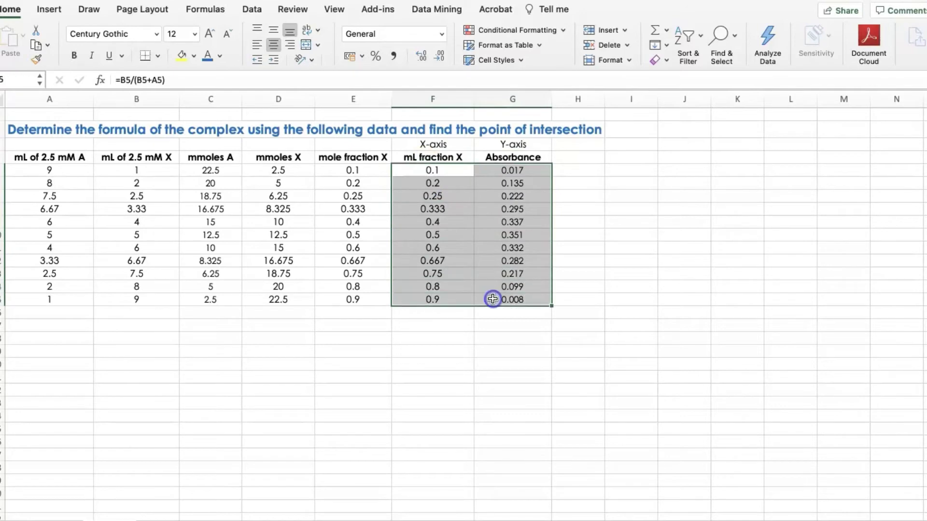
pyautogui.click(49, 9)
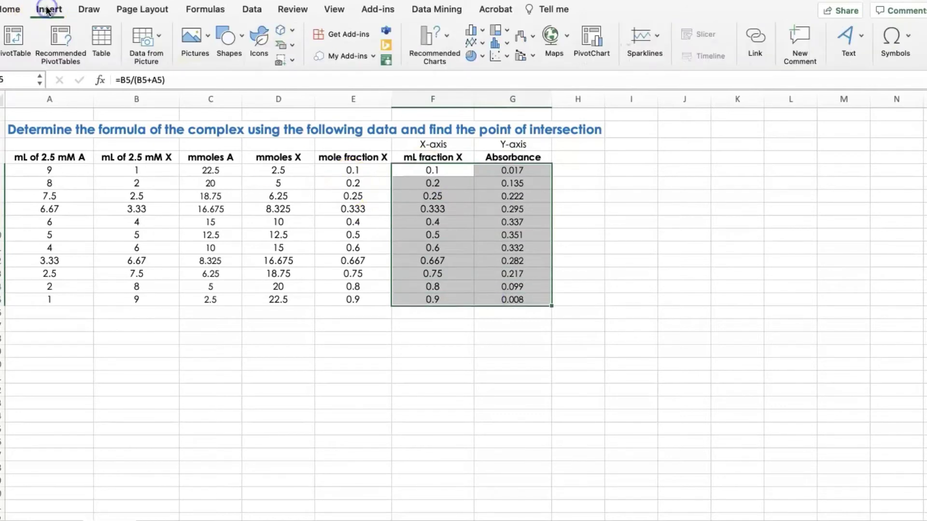
pyautogui.click(499, 56)
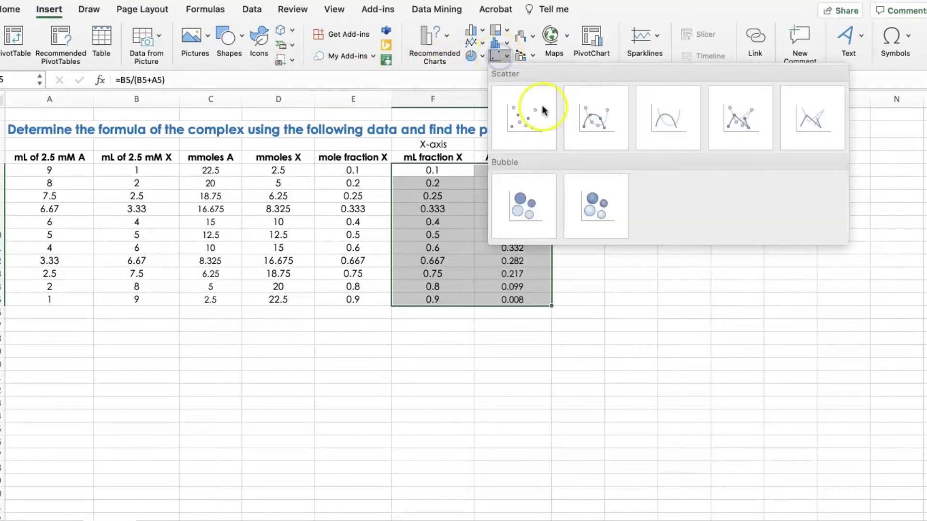
pyautogui.click(600, 118)
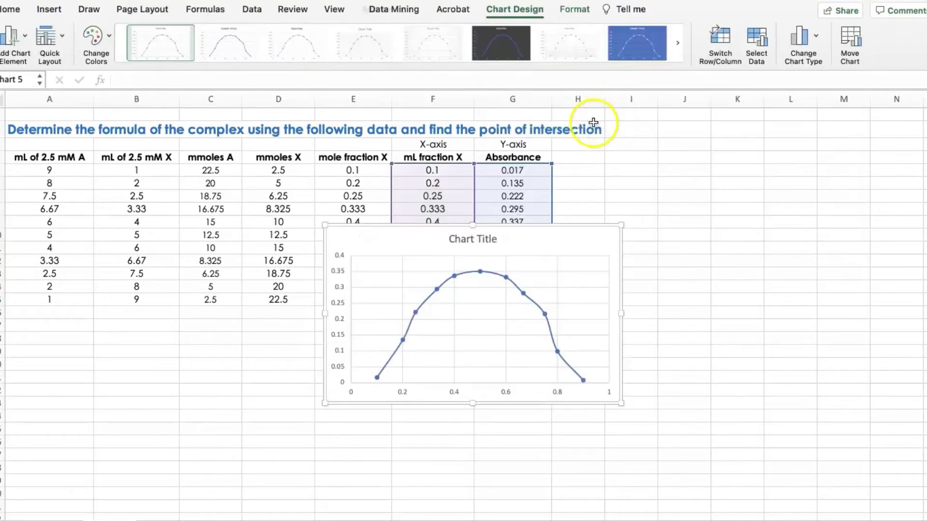
pyautogui.moveTo(524, 240); pyautogui.dragTo(781, 163)
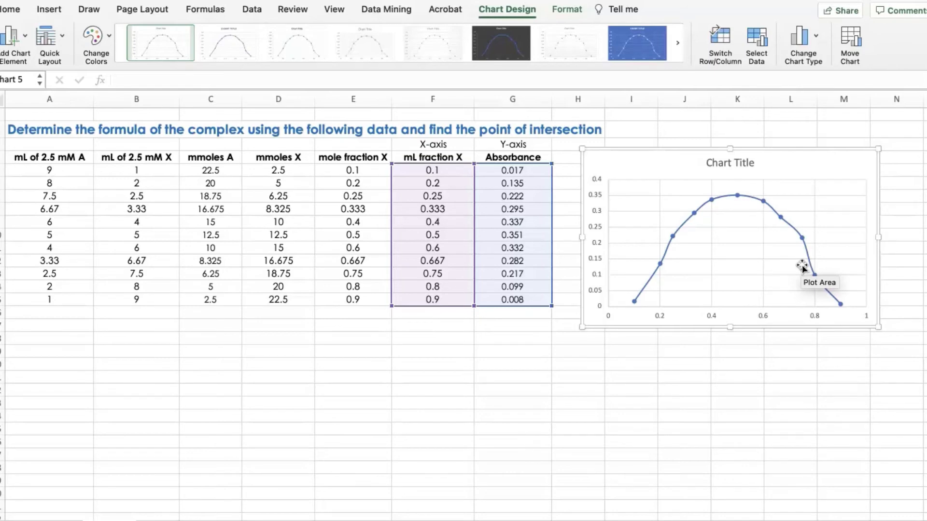
pyautogui.click(630, 163)
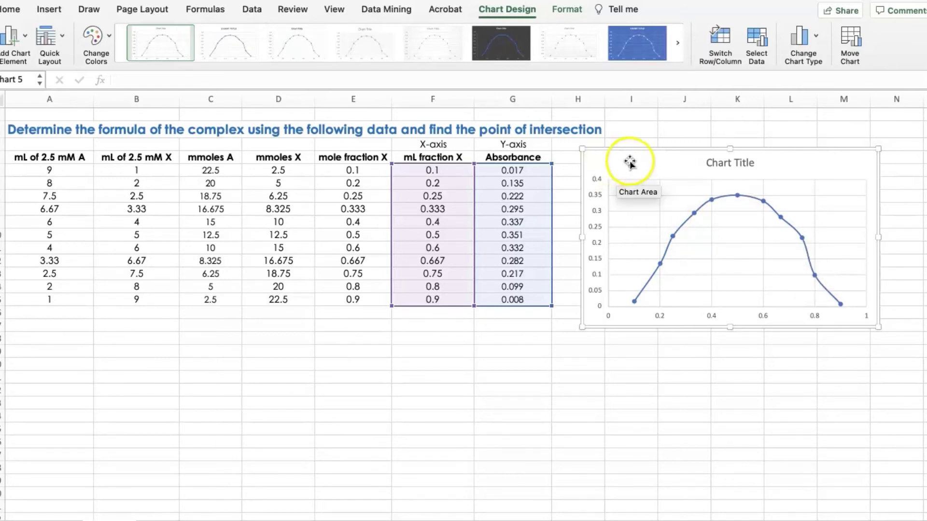
pyautogui.click(371, 327)
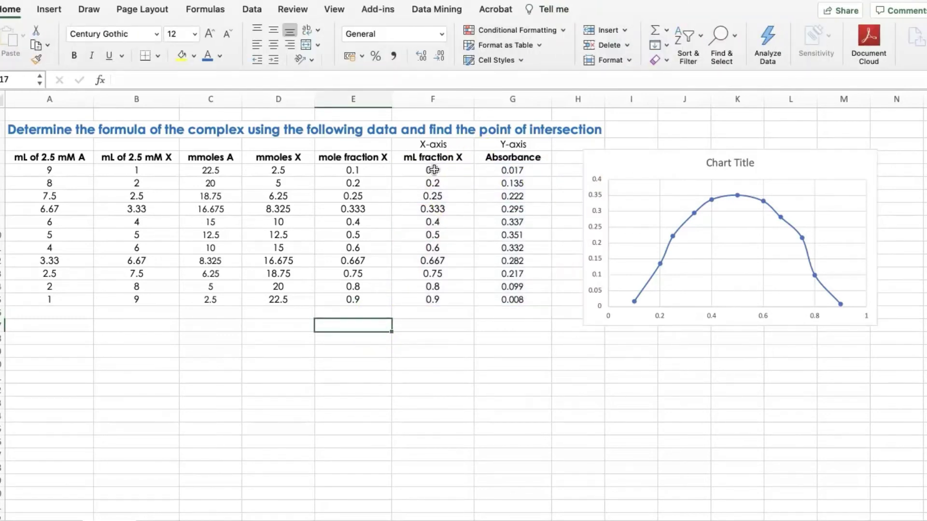
pyautogui.moveTo(432, 169); pyautogui.dragTo(491, 234)
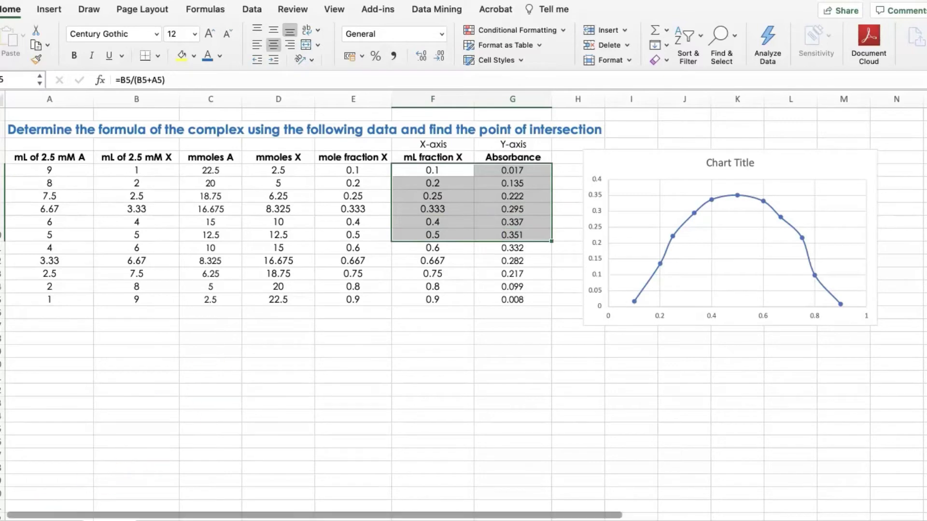
# Step: Insert a smooth-line scatter chart of F5:G10 and place it below the table
pyautogui.click(45, 8)
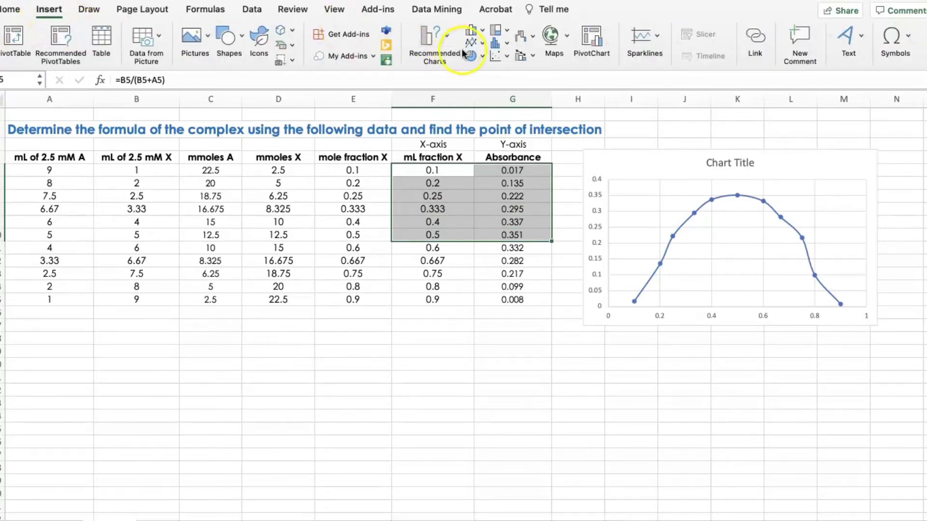
pyautogui.click(494, 54)
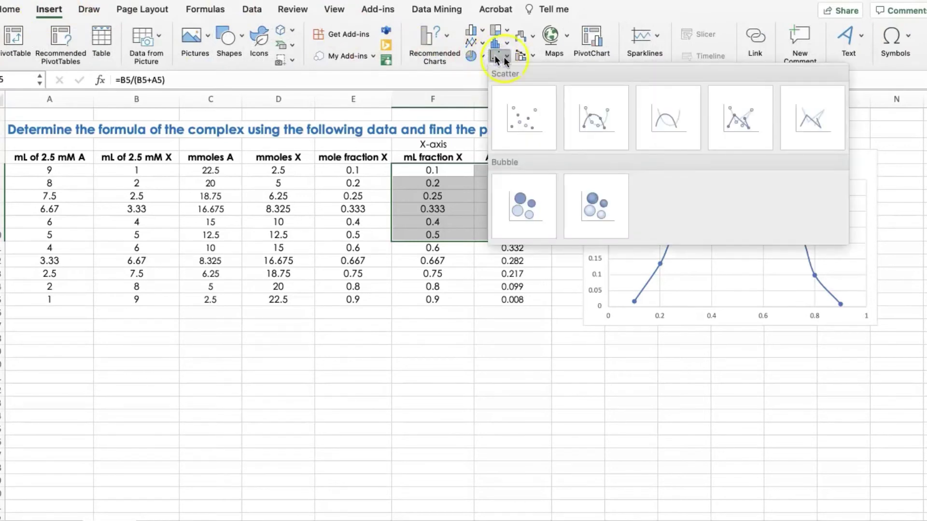
pyautogui.click(595, 117)
pyautogui.moveTo(516, 217); pyautogui.dragTo(459, 343)
pyautogui.scroll(-3, 459, 343)
# Step: Title the vertical axis 'Abs' and the horizontal axis 'mole fraction'
pyautogui.click(14, 36)
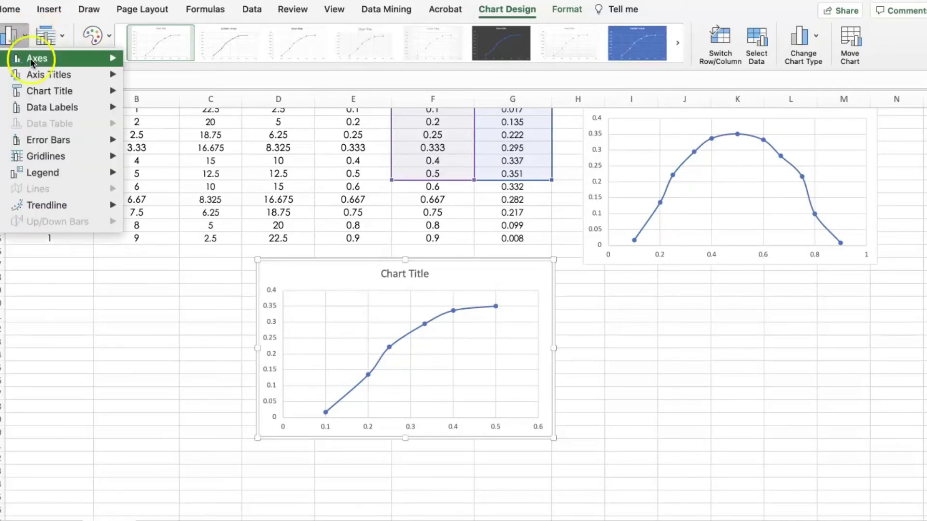
pyautogui.moveTo(48, 74)
pyautogui.click(159, 81)
pyautogui.click(13, 36)
pyautogui.click(164, 105)
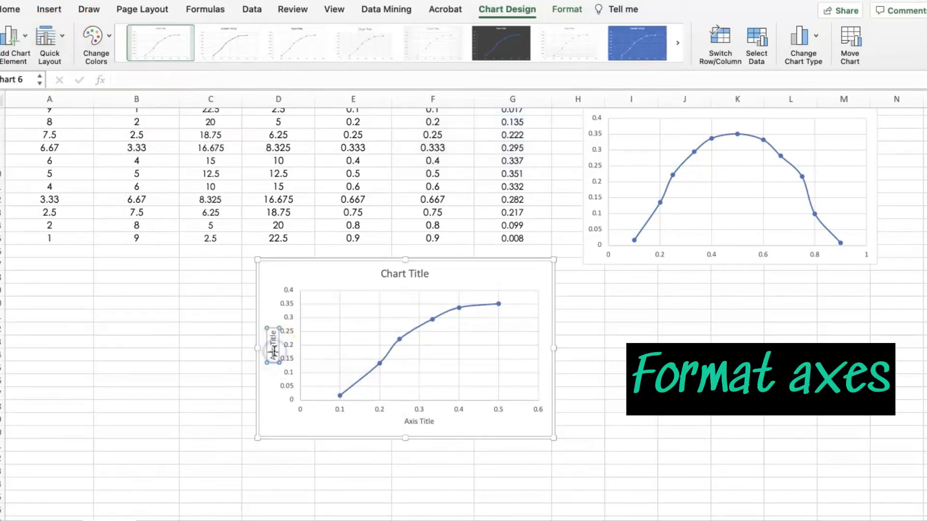
pyautogui.write('Abs')
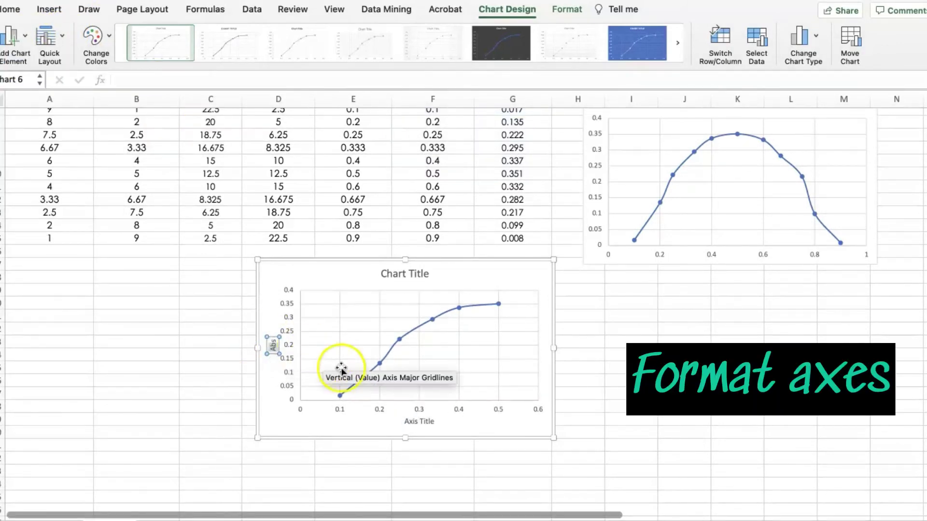
pyautogui.click(415, 421)
pyautogui.write('mole')
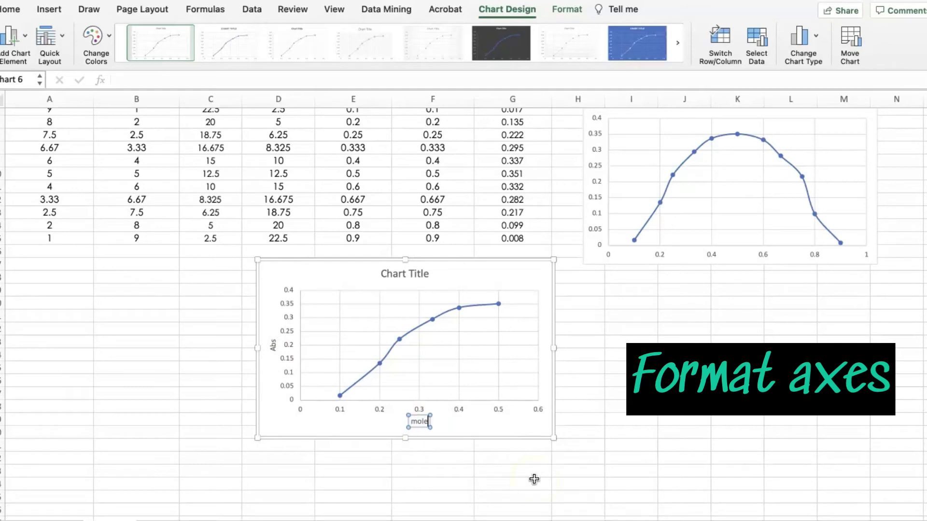
pyautogui.write(' fraction')
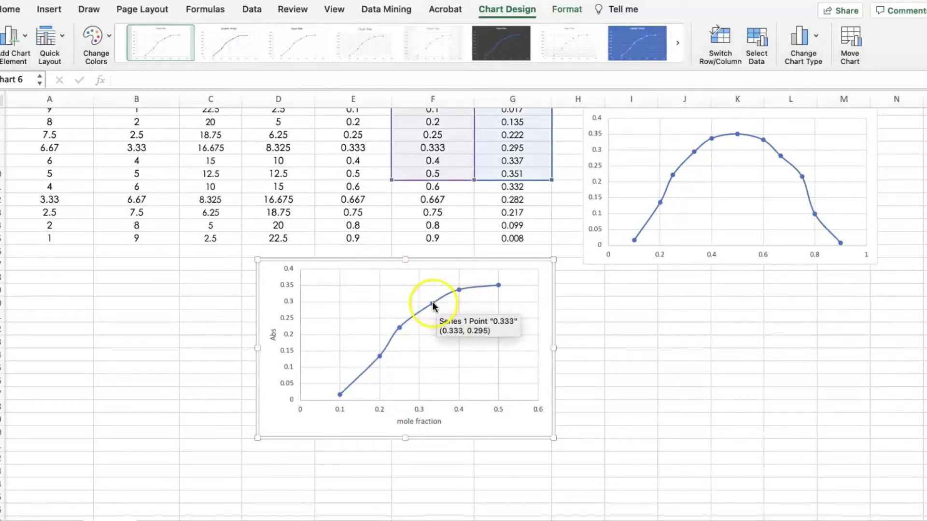
pyautogui.click(432, 303)
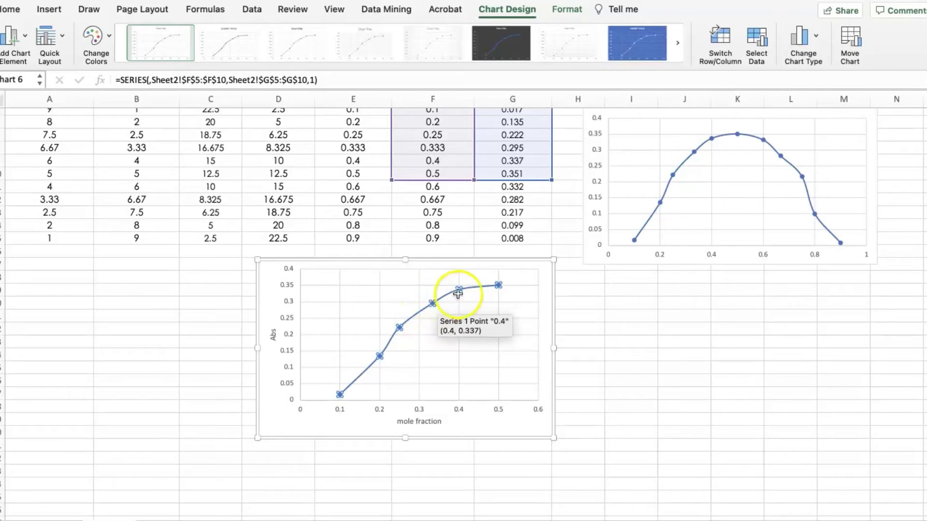
pyautogui.rightClick(433, 303)
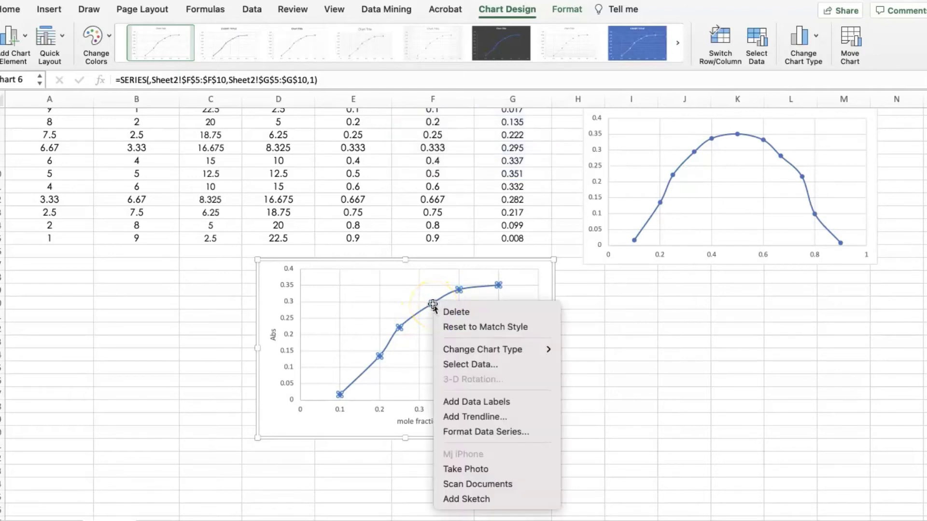
# Step: Add Series2 to the chart with X values F11:F15 and Y values G11:G15
pyautogui.click(451, 363)
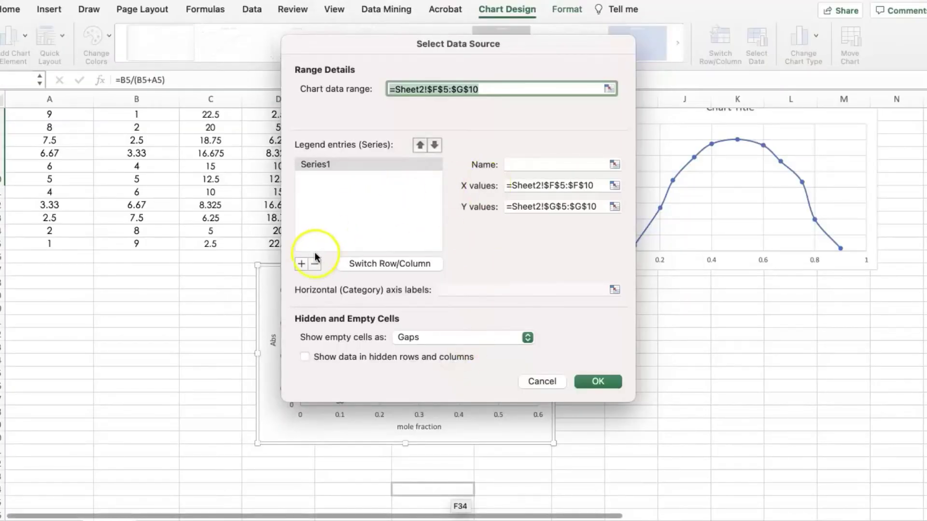
pyautogui.click(301, 265)
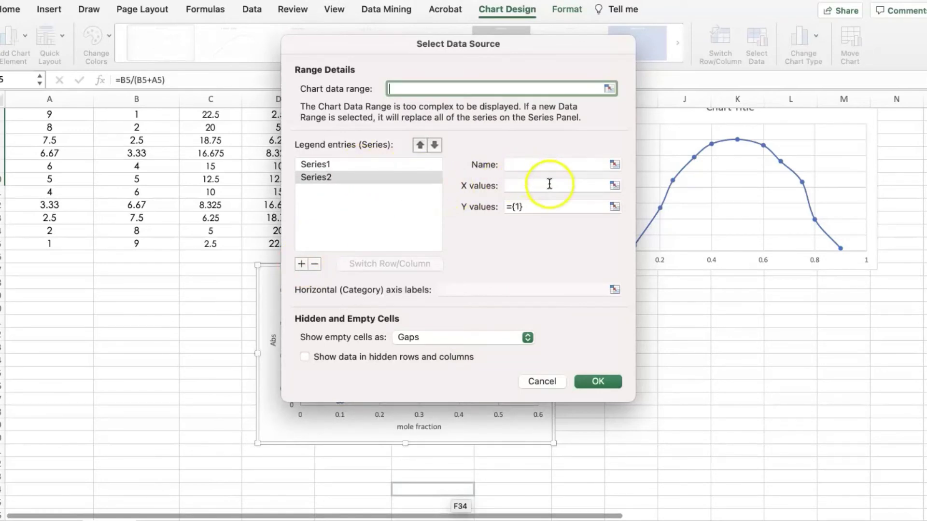
pyautogui.click(615, 185)
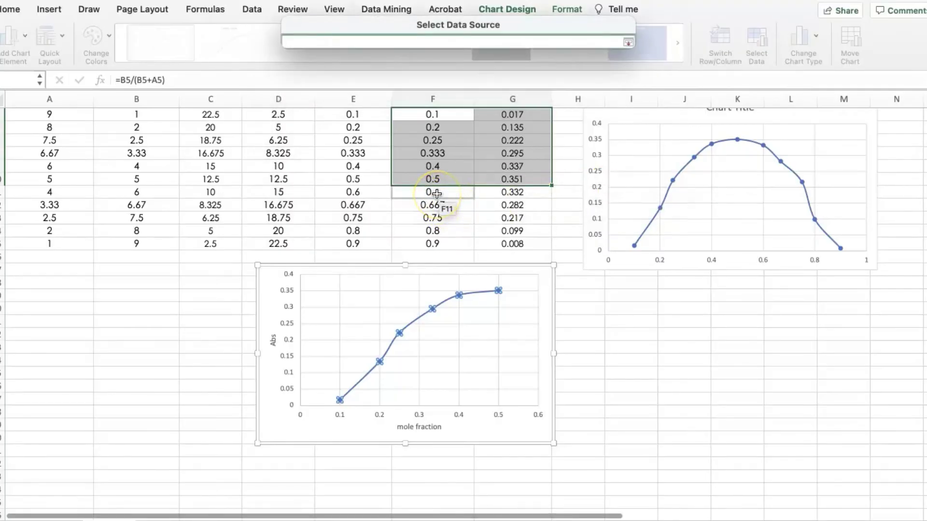
pyautogui.moveTo(436, 193); pyautogui.dragTo(434, 244)
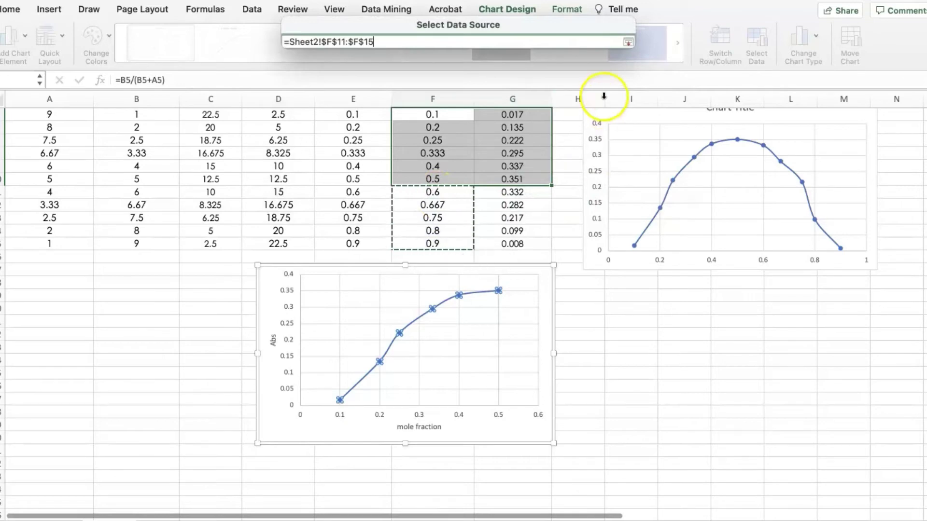
pyautogui.click(627, 42)
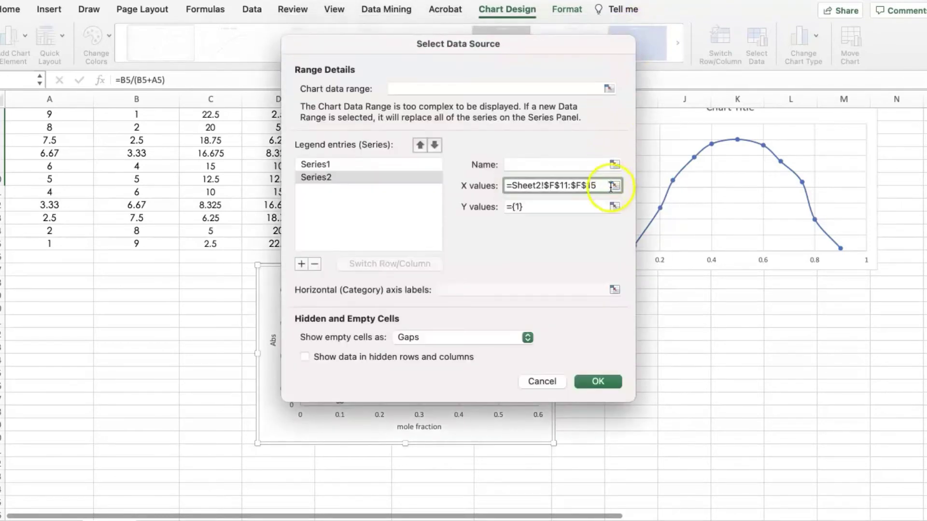
pyautogui.click(613, 206)
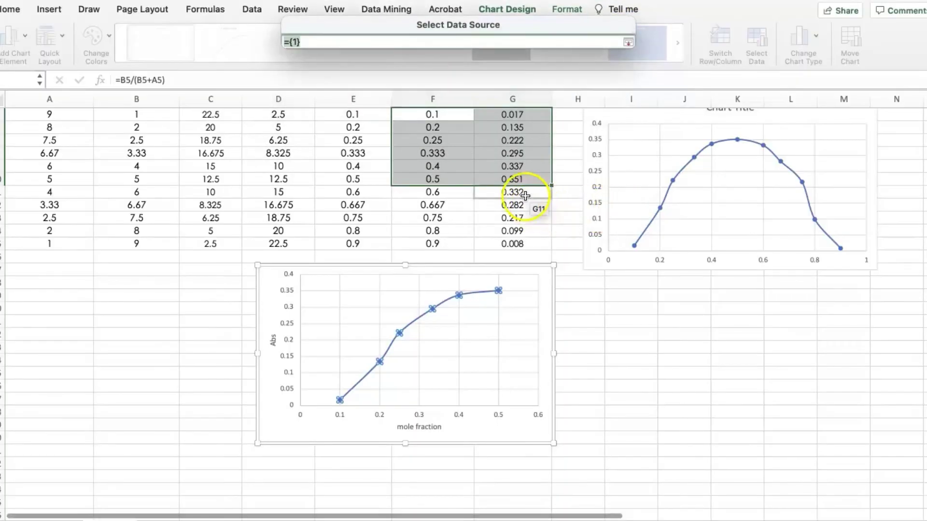
pyautogui.moveTo(524, 195); pyautogui.dragTo(526, 243)
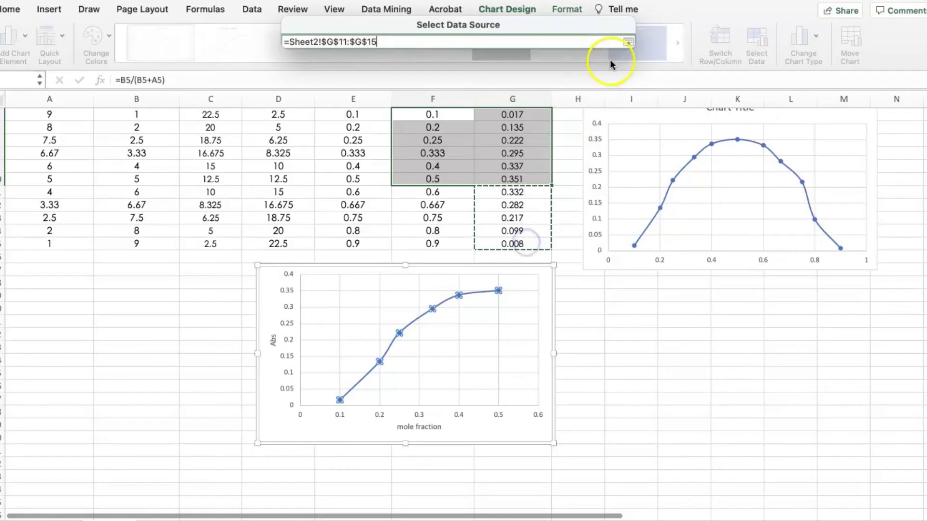
pyautogui.click(626, 42)
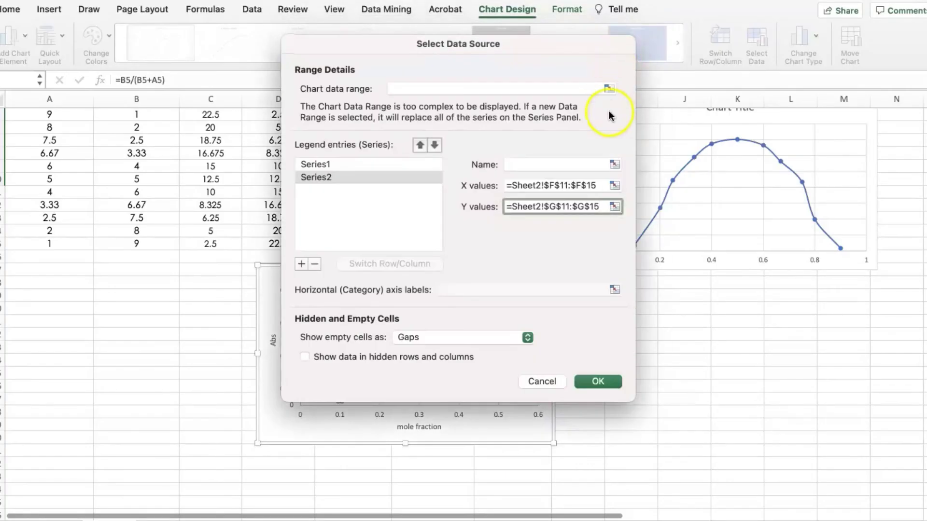
pyautogui.click(596, 382)
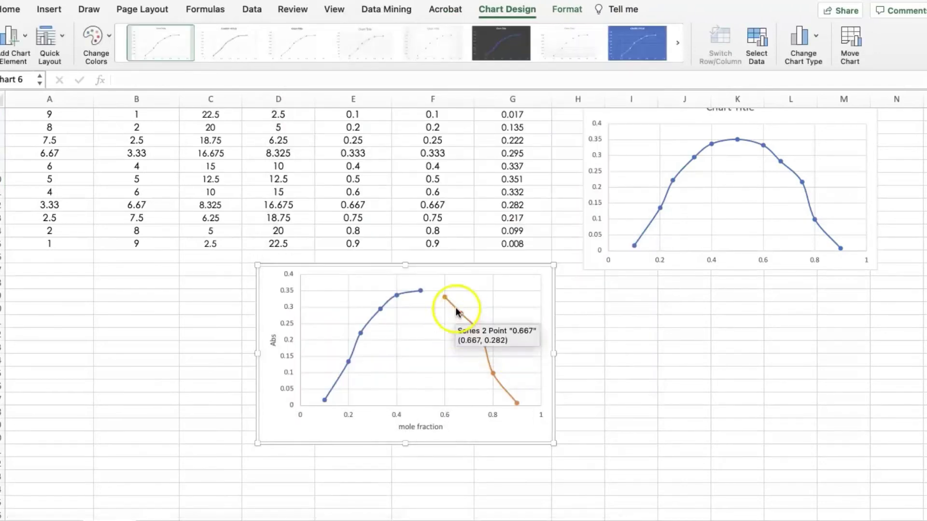
# Step: Add a linear trendline to Series 1 showing its equation, forecast forward 0.1
pyautogui.click(476, 325)
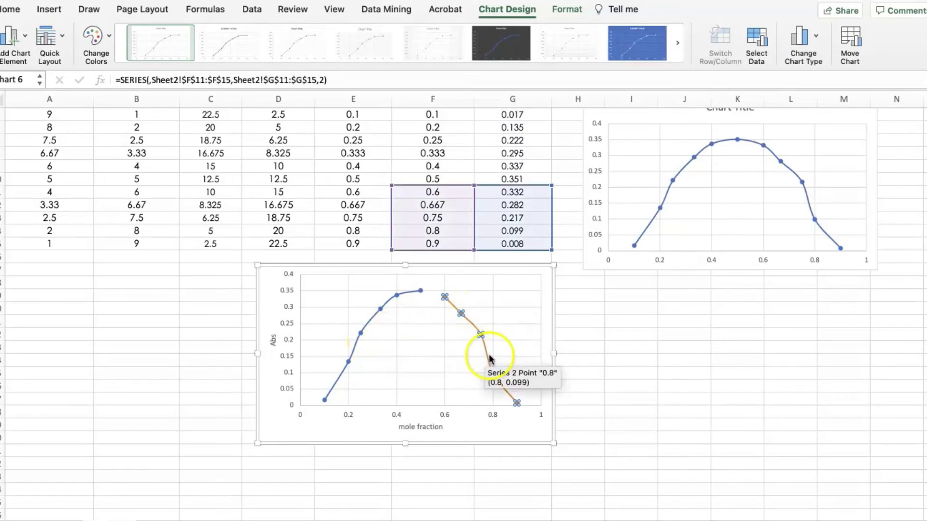
pyautogui.rightClick(361, 334)
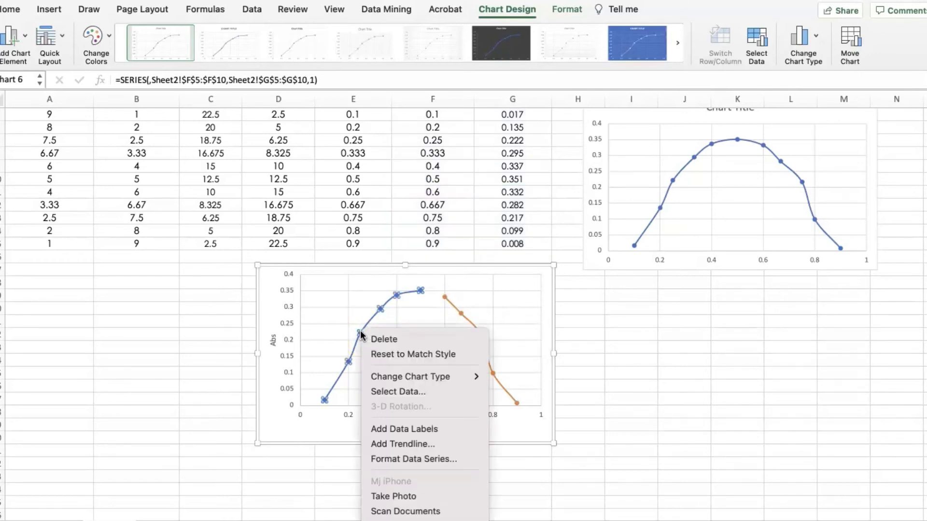
pyautogui.click(401, 440)
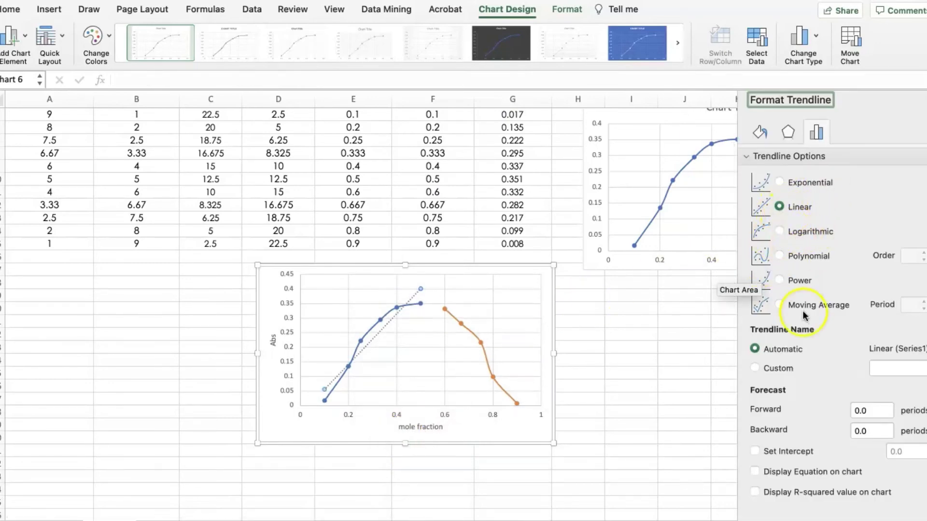
pyautogui.click(754, 472)
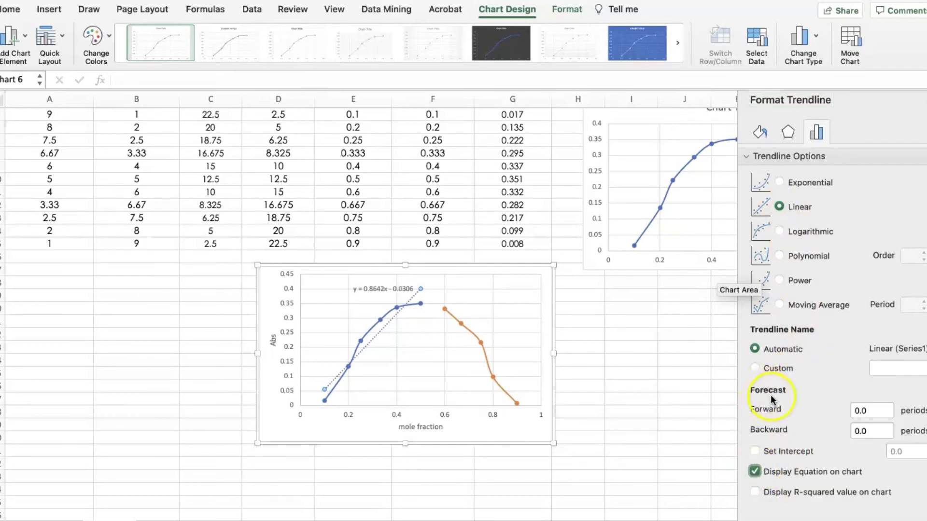
pyautogui.click(868, 411)
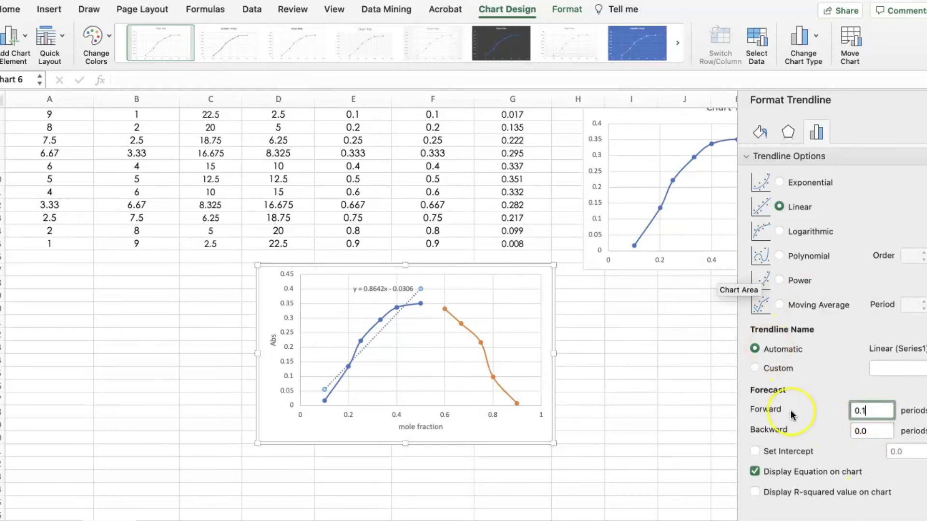
pyautogui.press('Return')
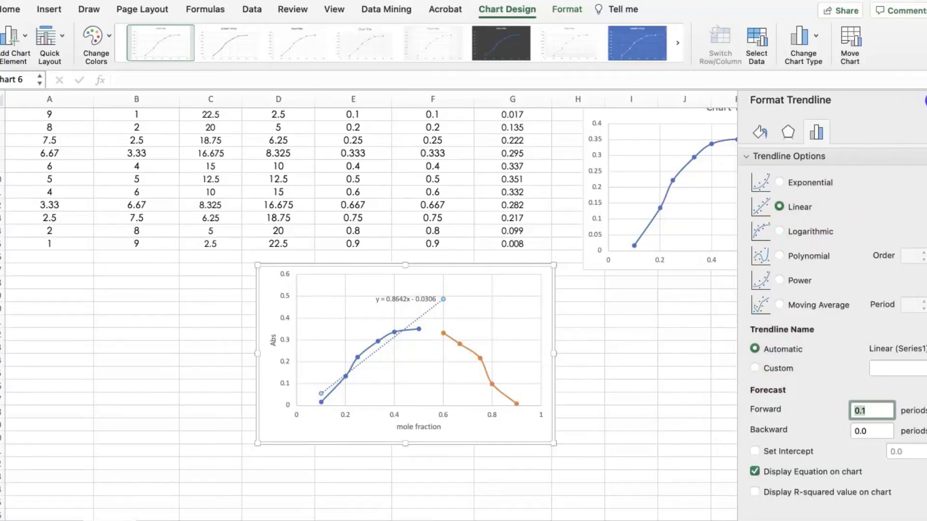
pyautogui.click(922, 100)
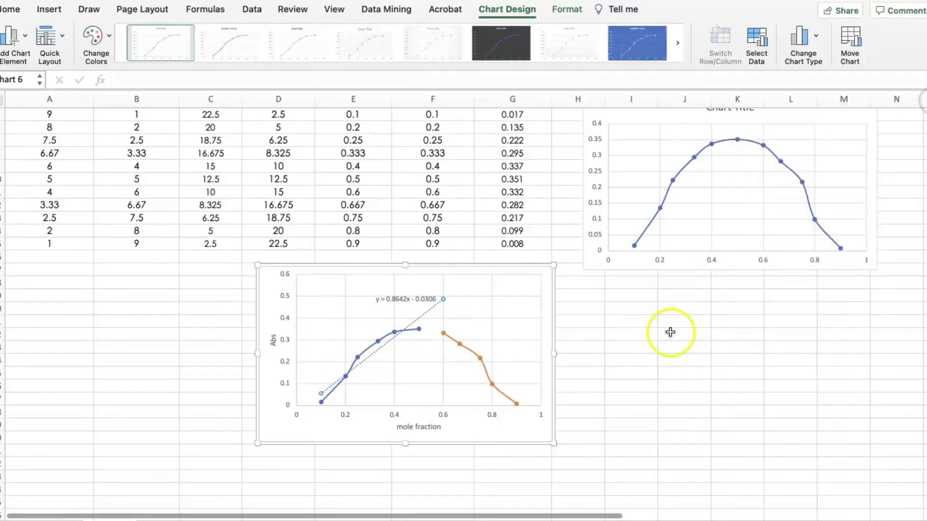
pyautogui.click(460, 346)
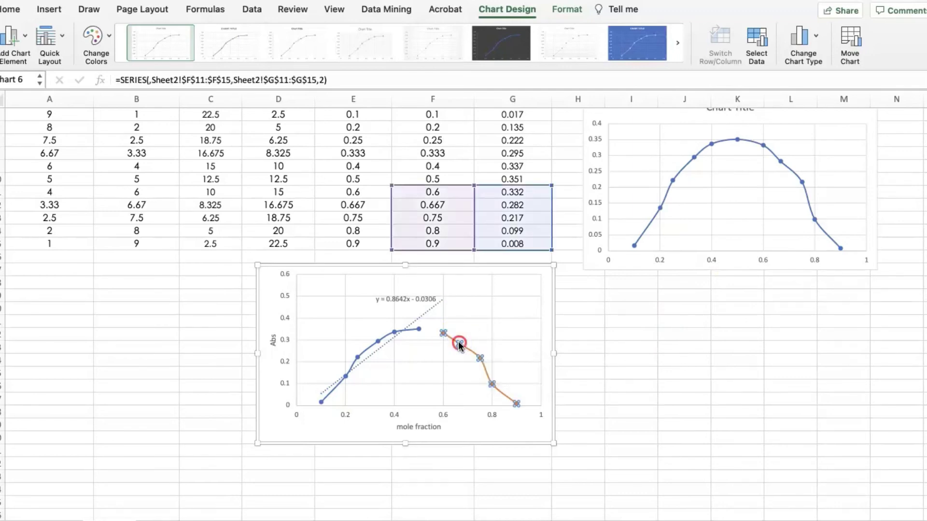
# Step: Add a linear trendline to the orange series showing its equation, forecast backward 0.1
pyautogui.rightClick(460, 346)
pyautogui.click(506, 457)
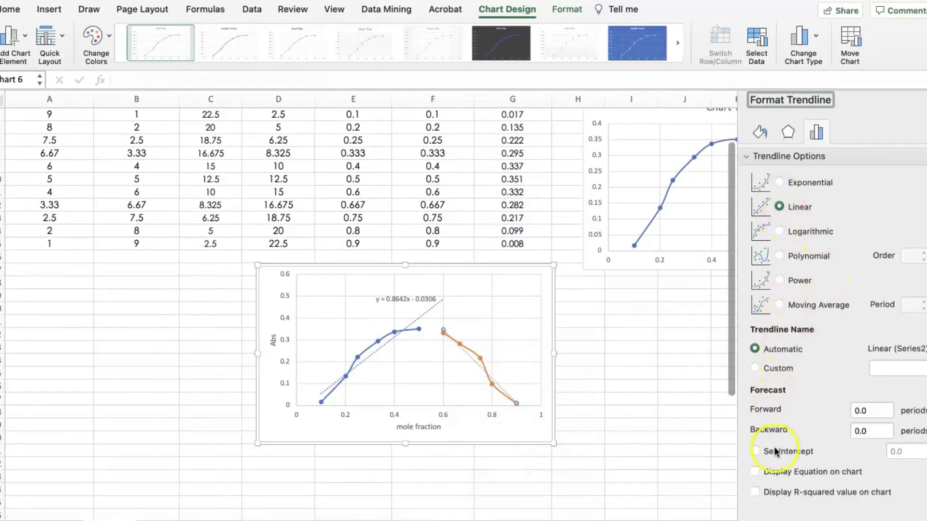
pyautogui.click(757, 471)
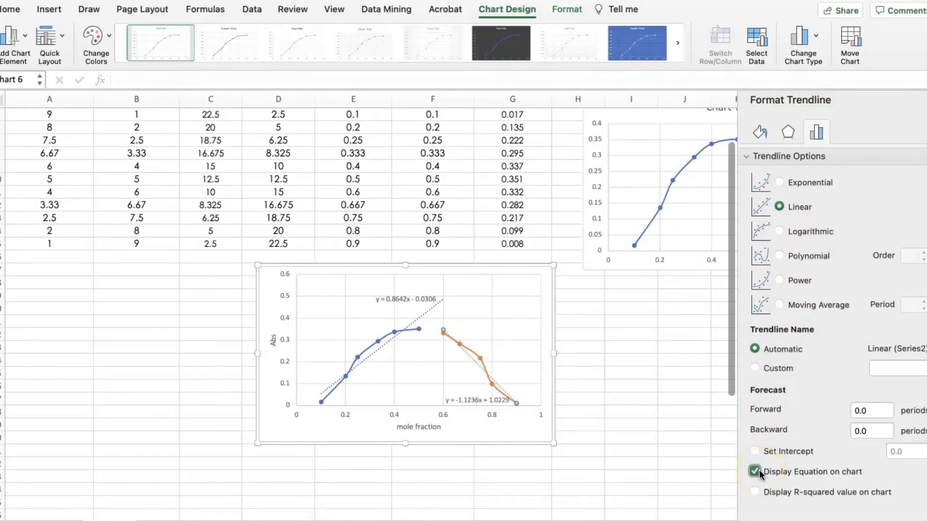
pyautogui.click(876, 430)
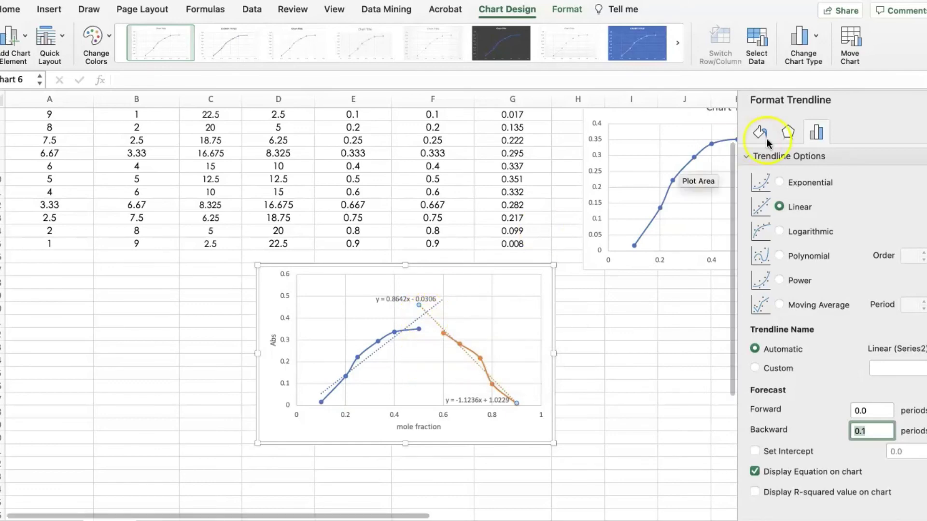
pyautogui.click(919, 100)
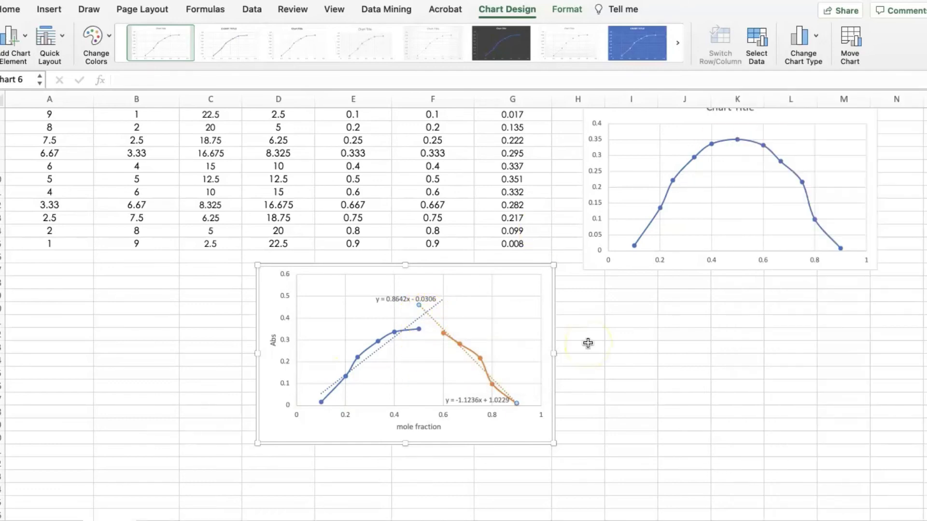
# Step: Move the blue equation label down-left and the orange one up beside its trendline
pyautogui.scroll(5, 587, 343)
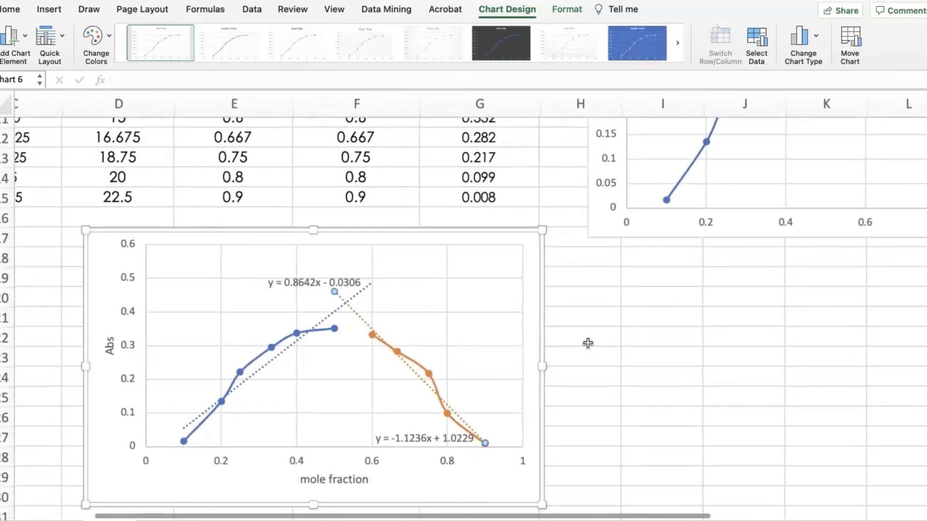
pyautogui.hscroll(-5, 587, 343)
pyautogui.scroll(-2, 588, 342)
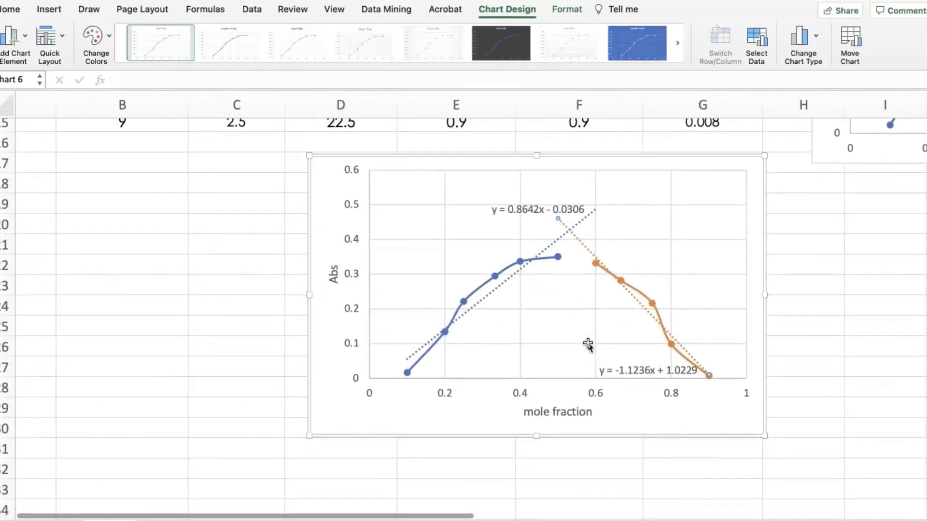
pyautogui.hscroll(3, 588, 343)
pyautogui.scroll(-1, 587, 343)
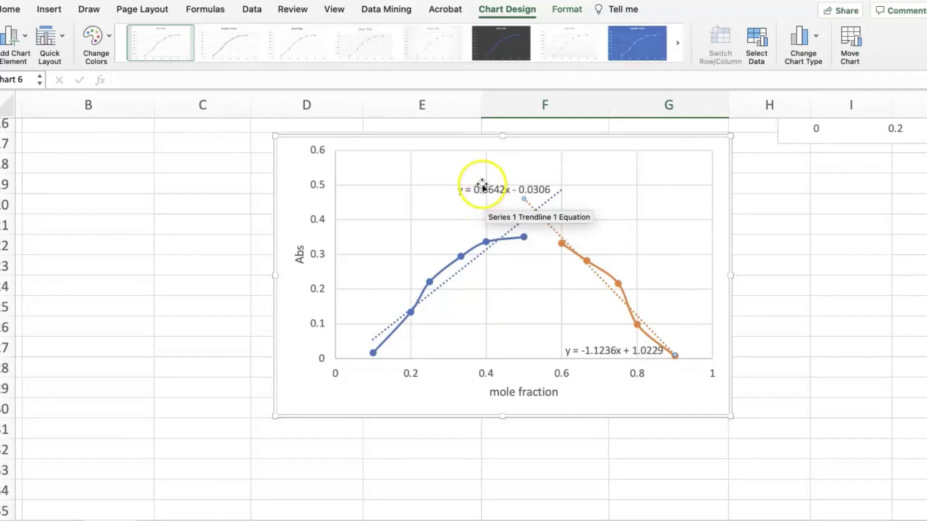
pyautogui.moveTo(483, 185); pyautogui.dragTo(408, 208)
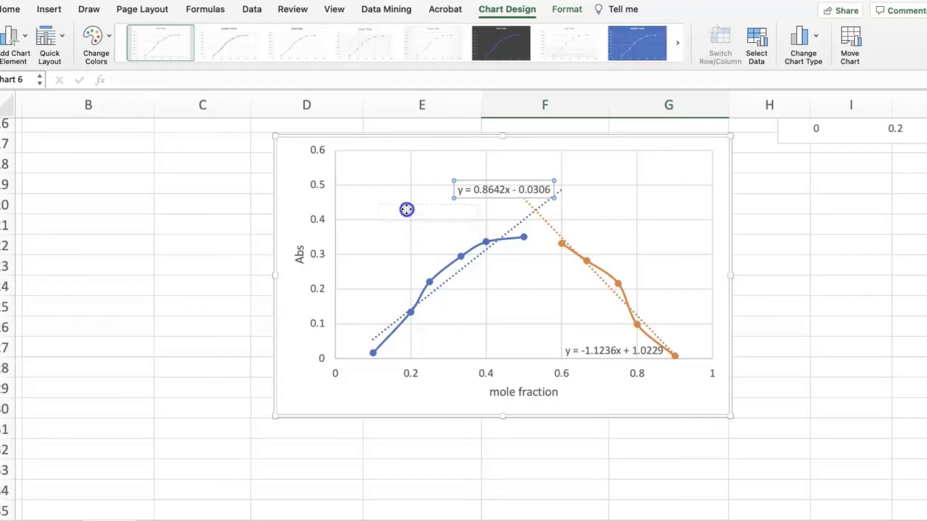
pyautogui.moveTo(596, 350); pyautogui.dragTo(631, 237)
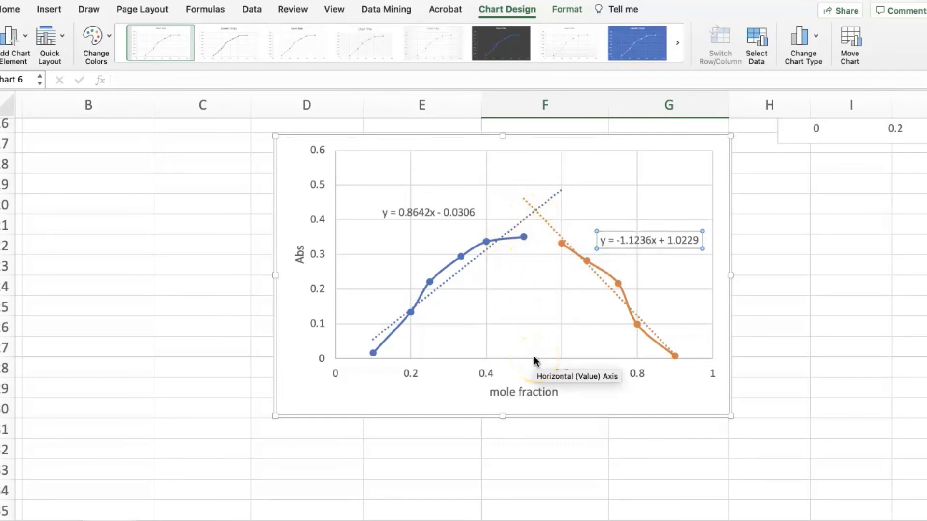
pyautogui.click(546, 372)
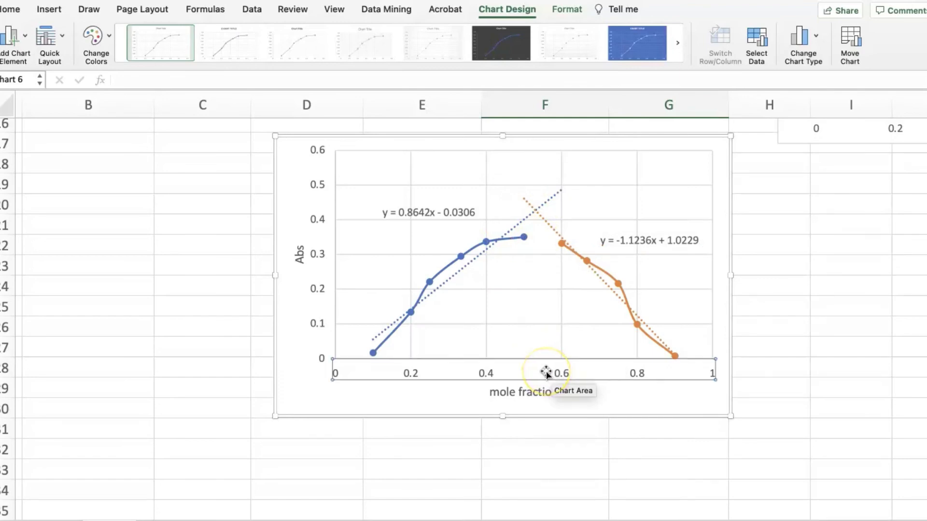
# Step: Set the horizontal axis Major unit to 0.05 in Format Axis
pyautogui.rightClick(546, 372)
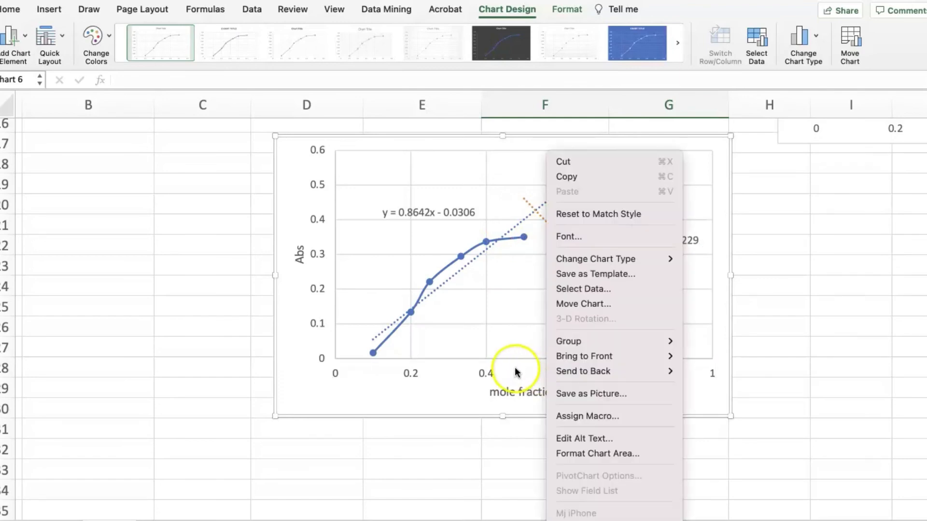
pyautogui.rightClick(486, 368)
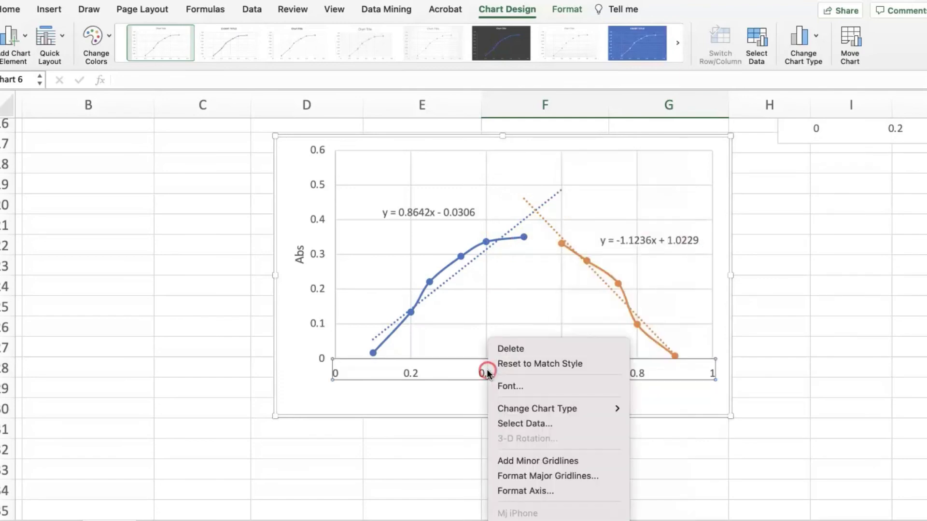
pyautogui.click(516, 491)
pyautogui.click(883, 287)
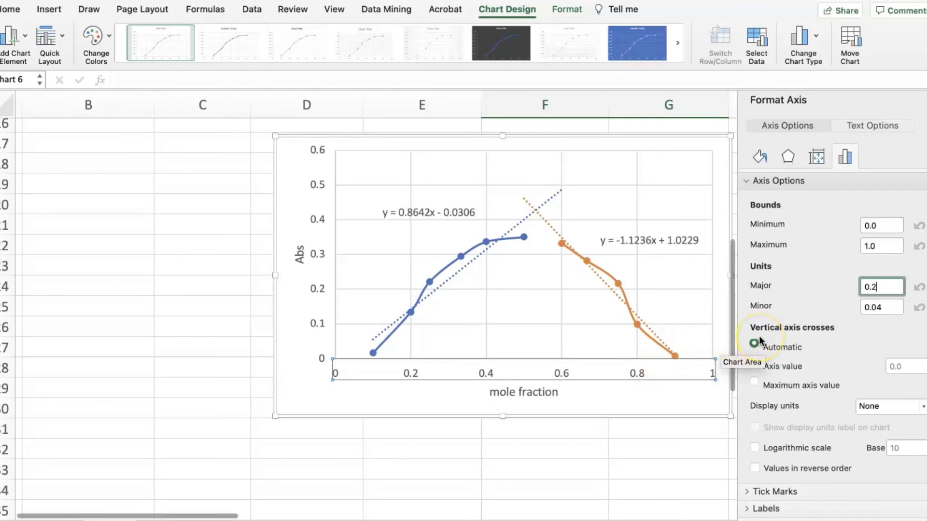
pyautogui.press('BackSpace')
pyautogui.write('1')
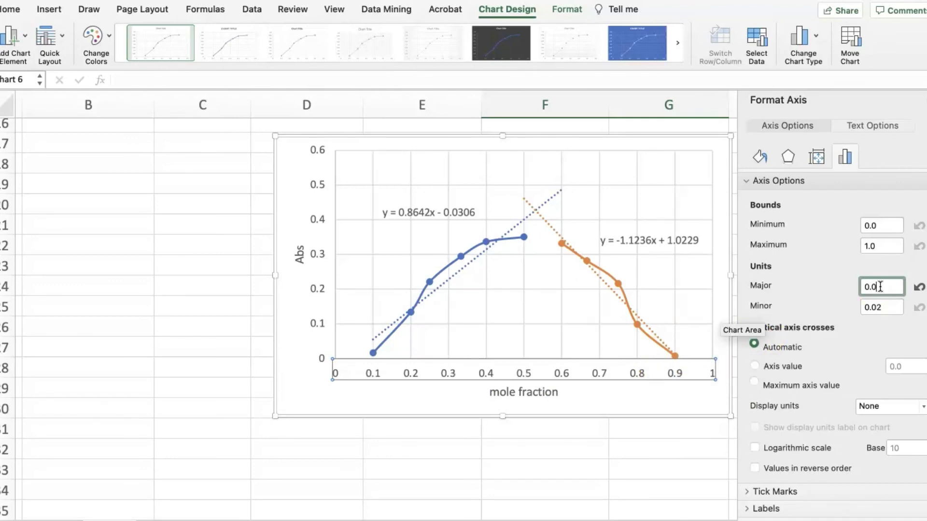
pyautogui.press('Return')
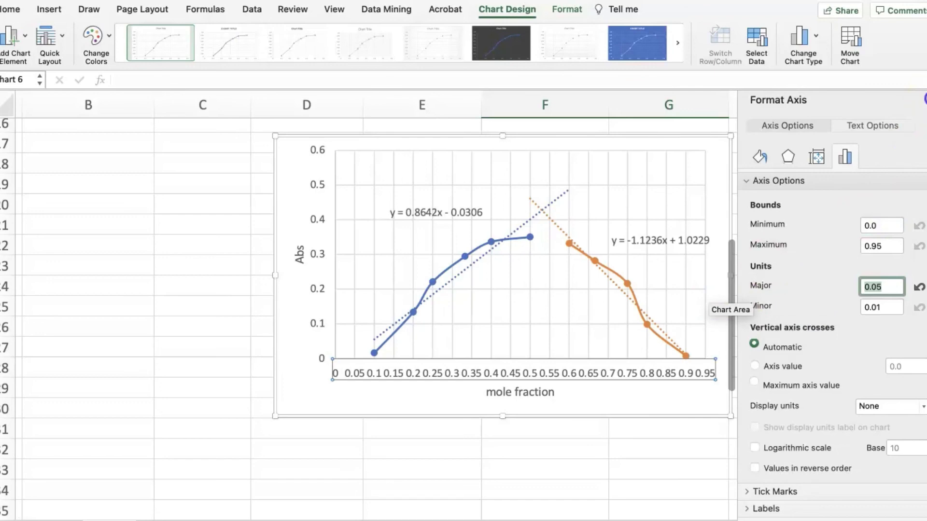
pyautogui.click(923, 100)
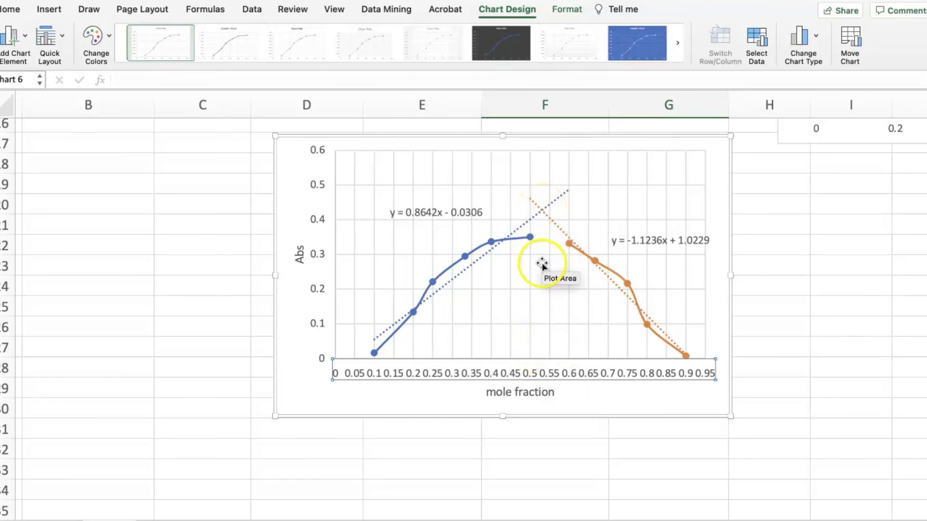
# Step: Enter 0.52 in H21, then 'x' in H22 with 0.528 in I22
pyautogui.click(772, 225)
pyautogui.write('0.52')
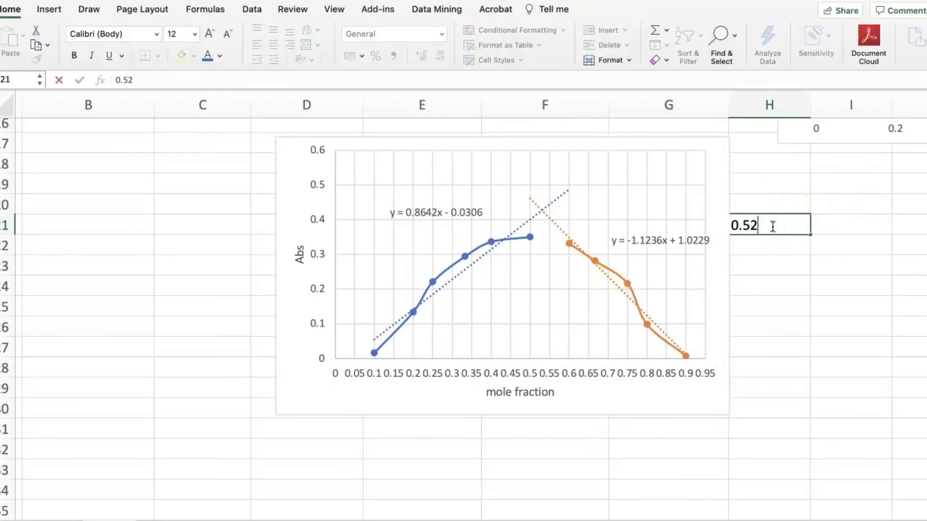
pyautogui.press('Return')
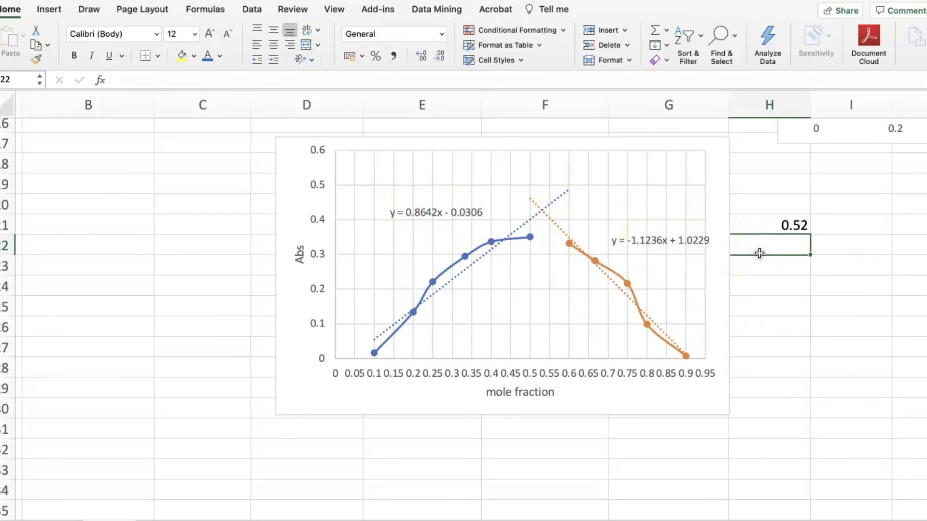
pyautogui.write('x')
pyautogui.press('Tab')
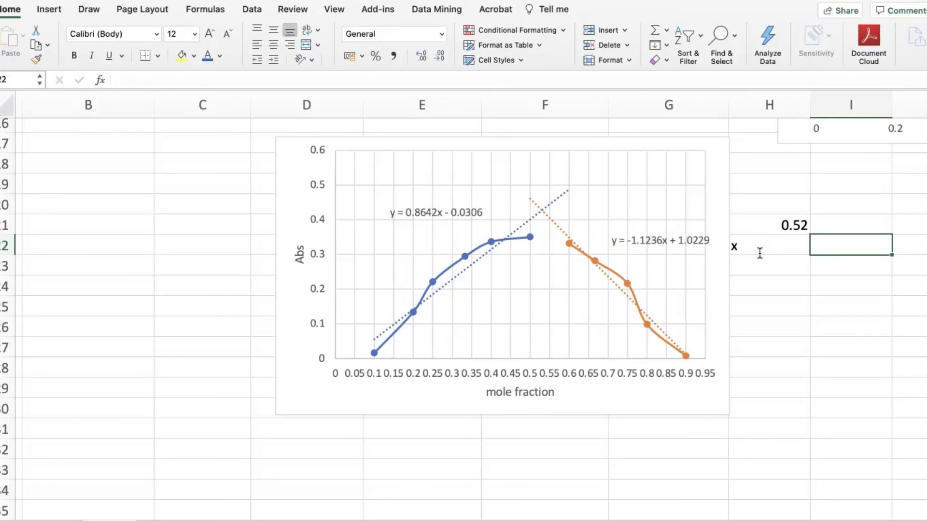
pyautogui.write('0.52')
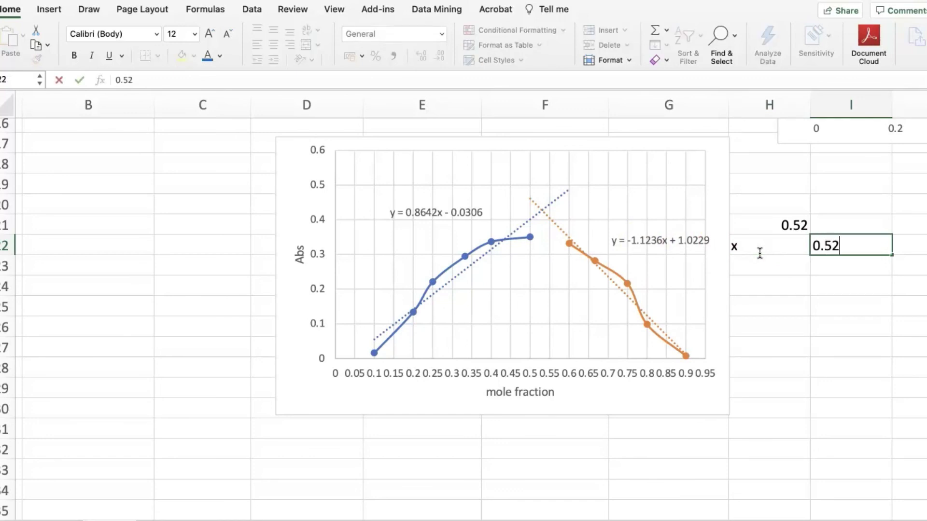
pyautogui.write('8')
pyautogui.press('Return')
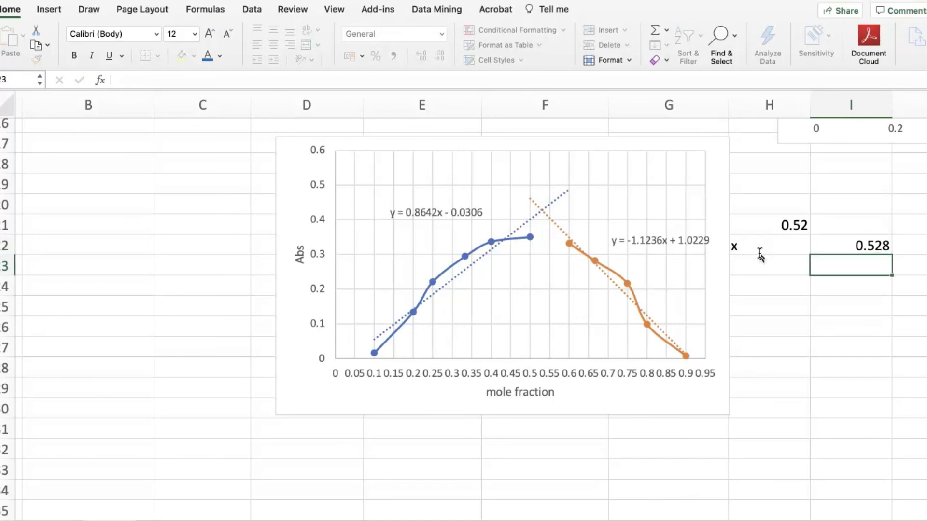
# Step: Enter 'A' in H23 with 0.472 in I23, and start typing 'AX' in H25
pyautogui.click(783, 234)
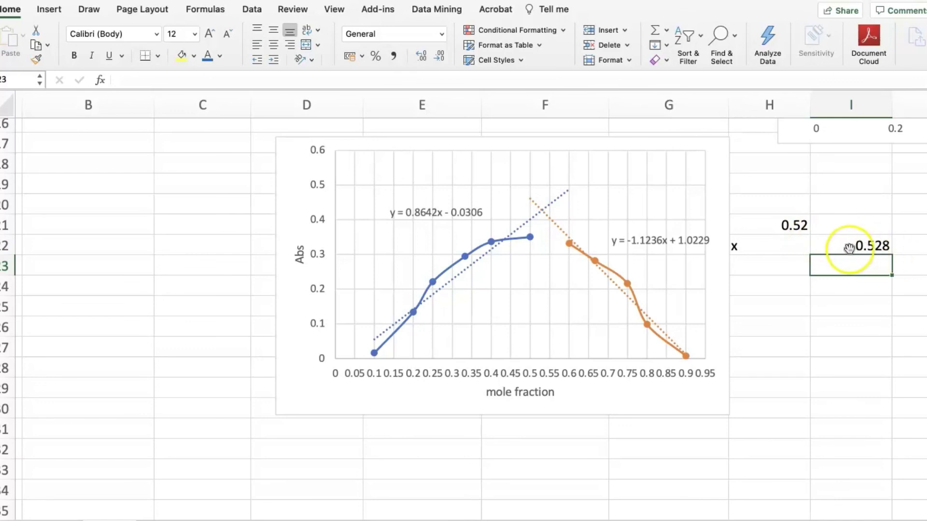
pyautogui.click(775, 267)
pyautogui.write('A')
pyautogui.click(853, 267)
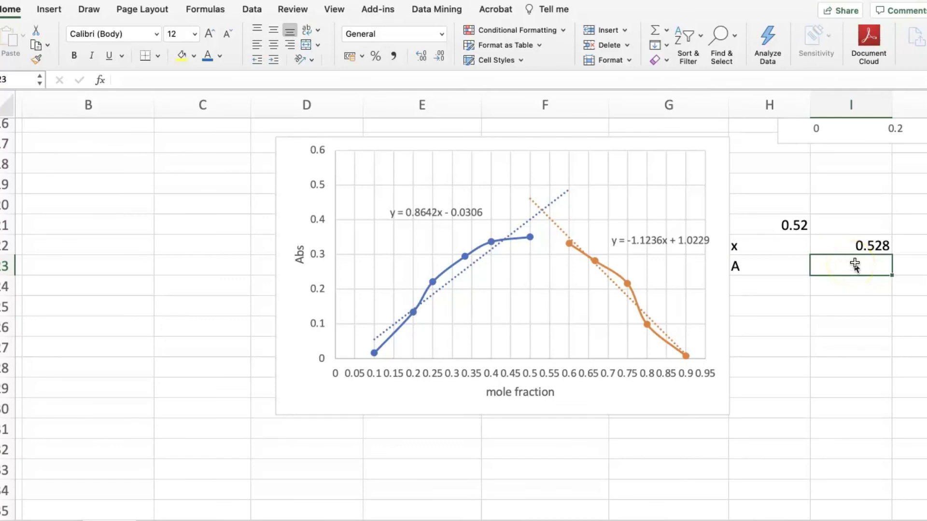
pyautogui.write('0.472')
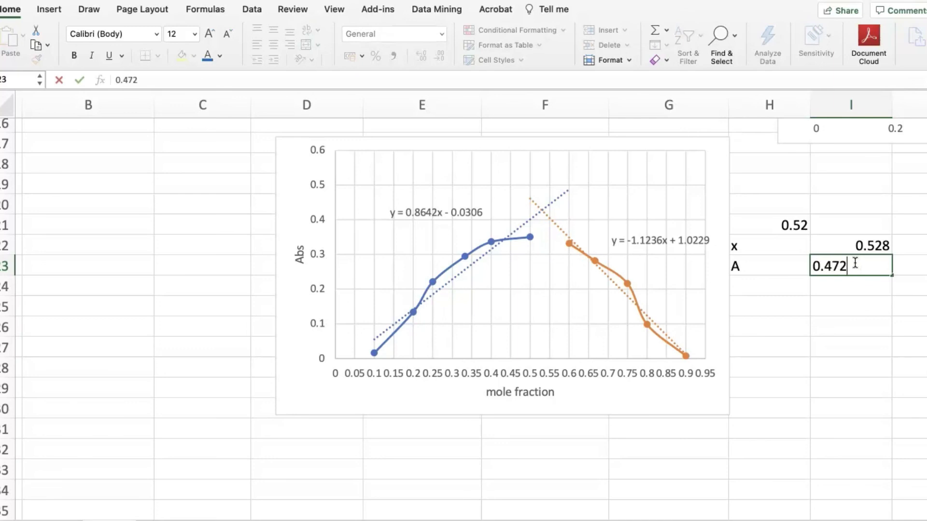
pyautogui.press('Return')
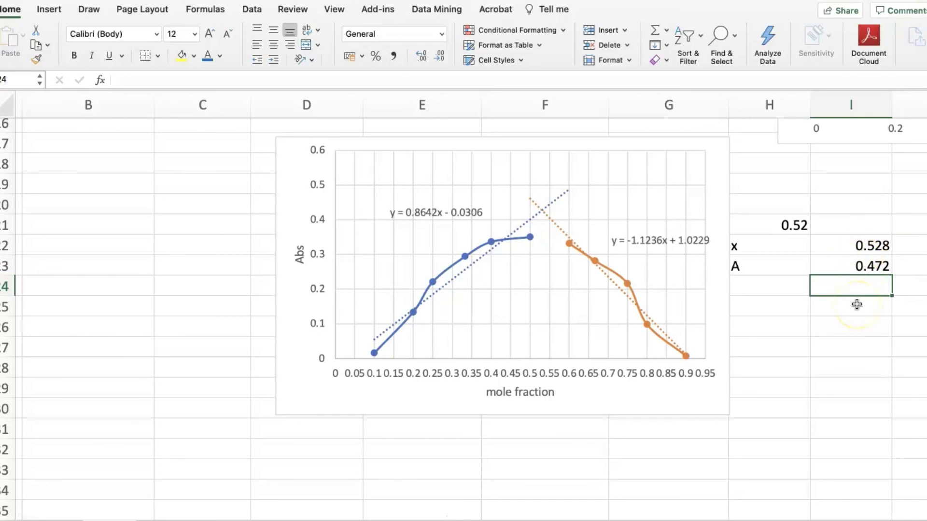
pyautogui.doubleClick(770, 306)
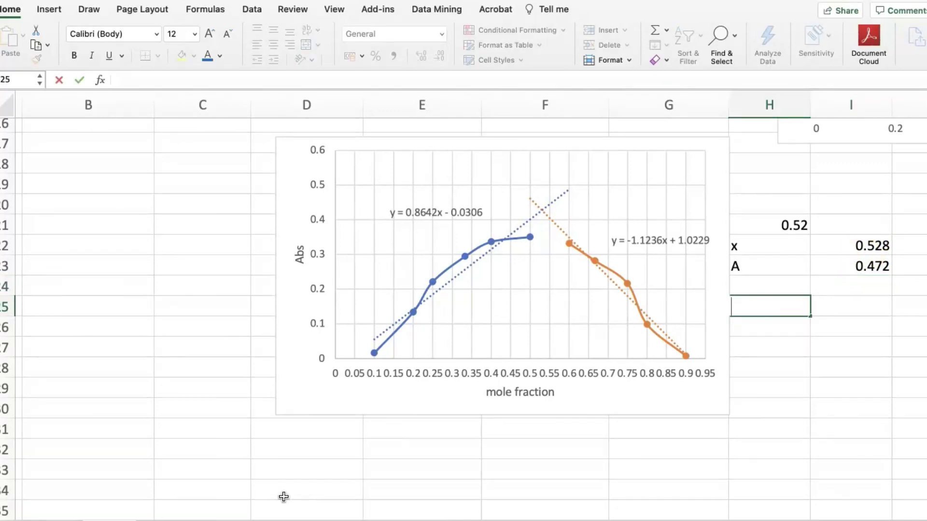
pyautogui.write('AX')
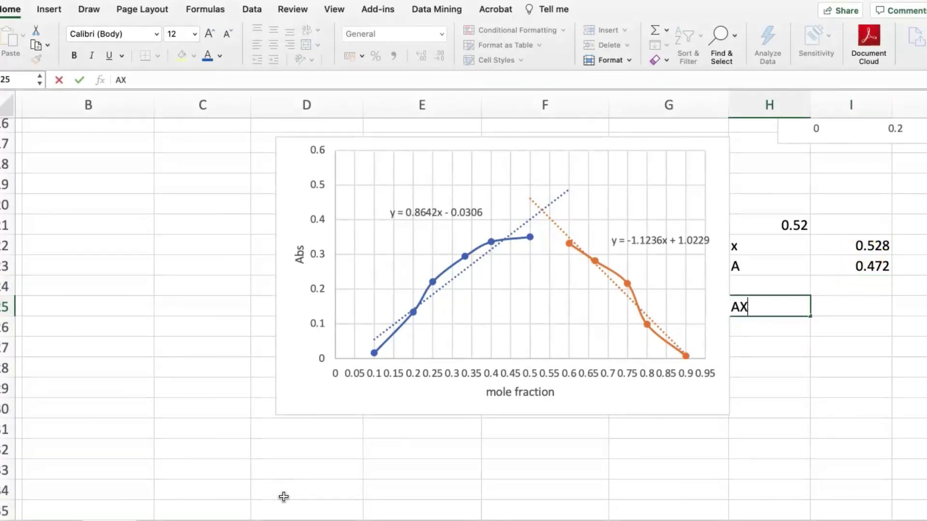